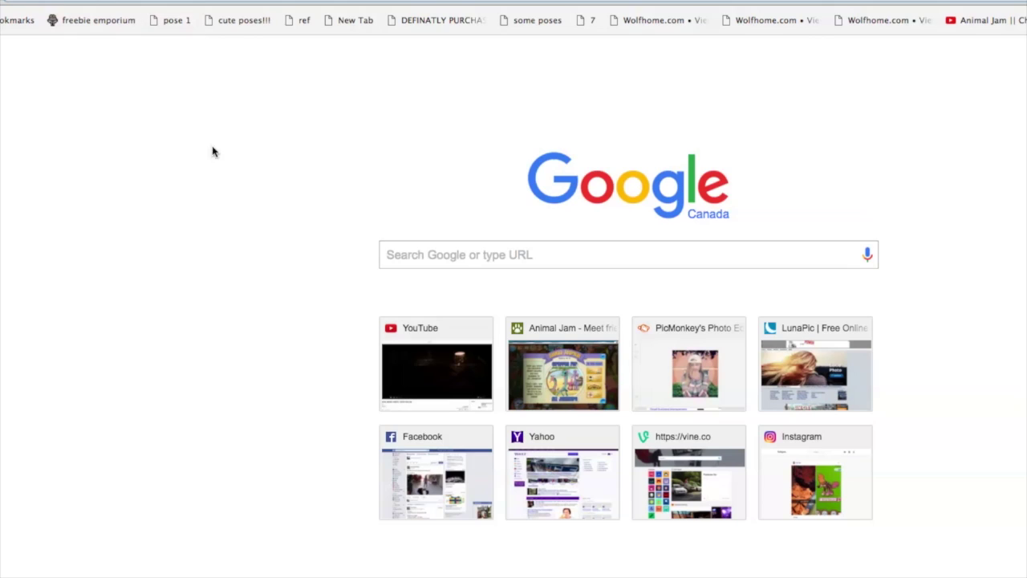
- Search Google for "animal jam background" and show the image results
{"action": "left_click", "coordinate": [404, 263]}
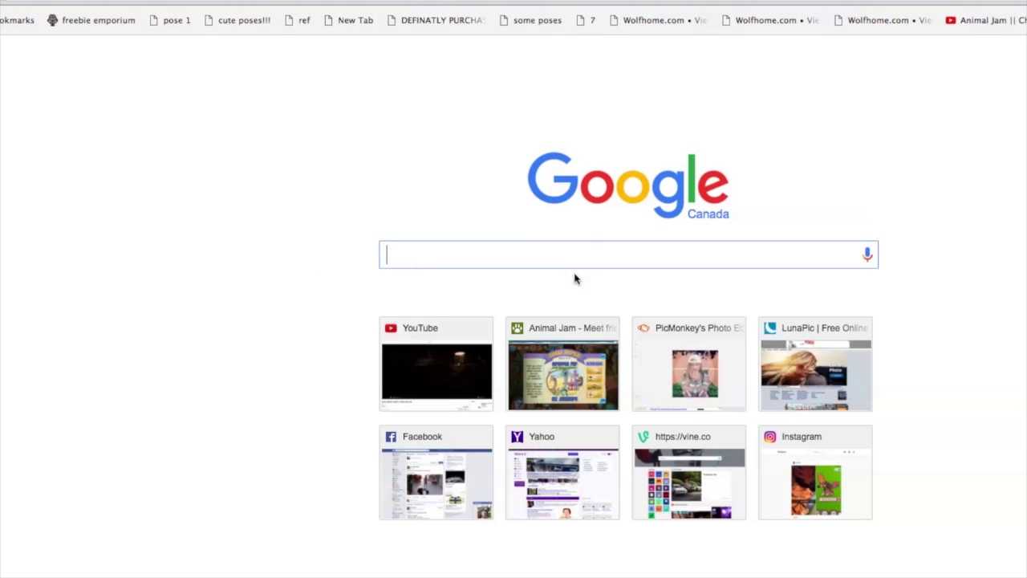
{"action": "type", "text": "animal jam"}
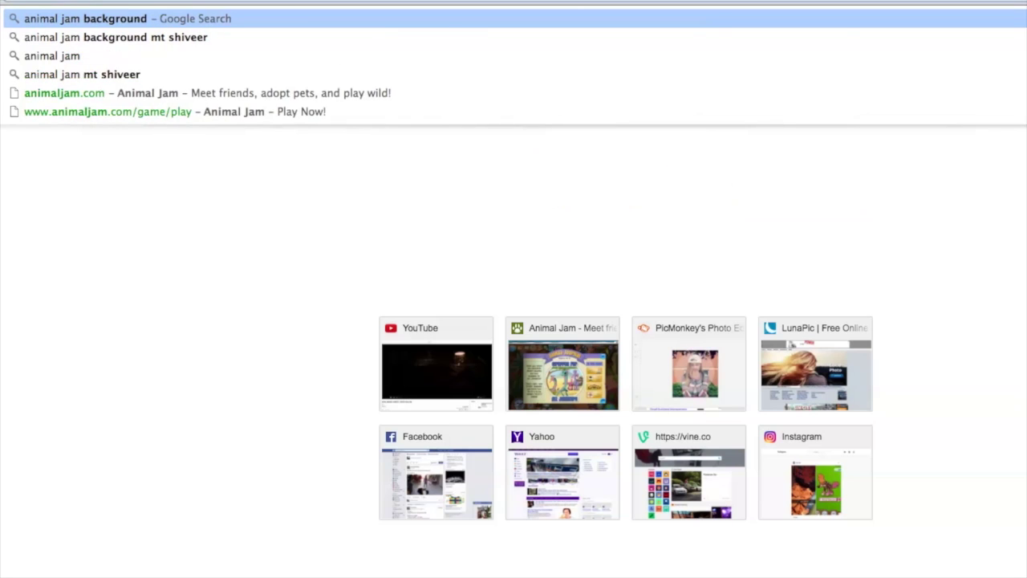
{"action": "key", "text": "Return"}
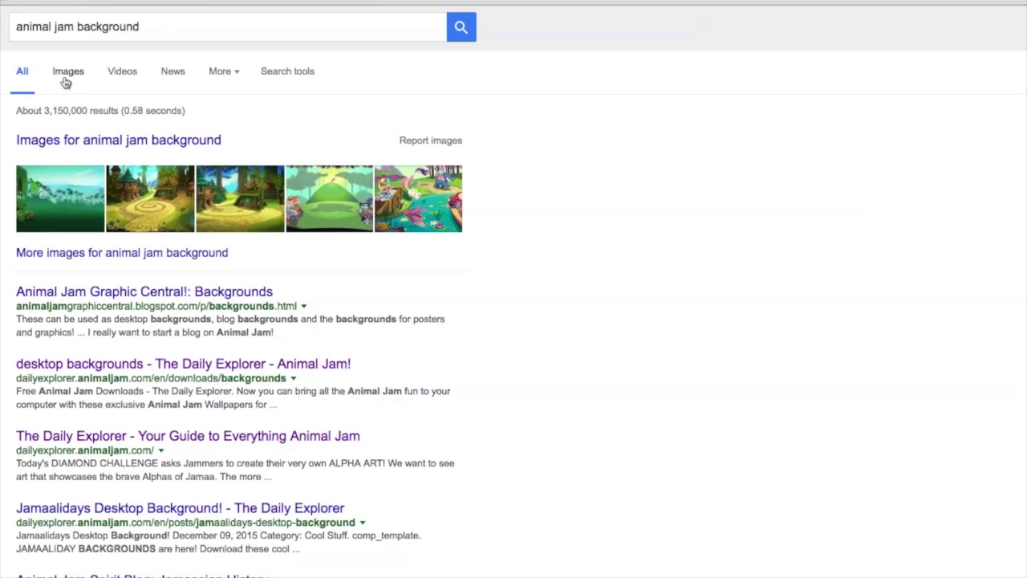
{"action": "left_click", "coordinate": [66, 80]}
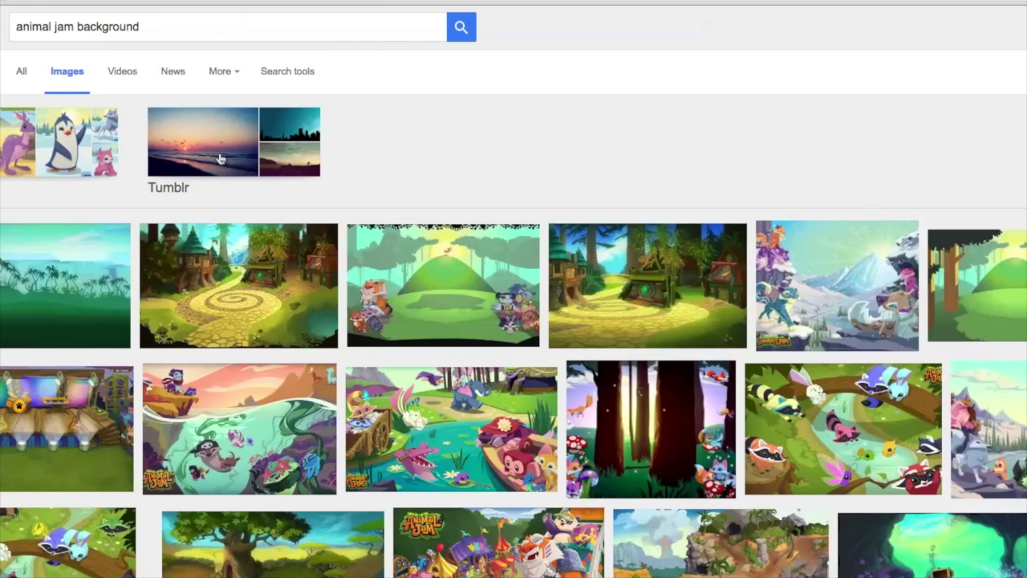
- Open the savanna tree background from the image results and save the picture
{"action": "scroll", "coordinate": [683, 315], "scroll_direction": "down", "scroll_amount": 1}
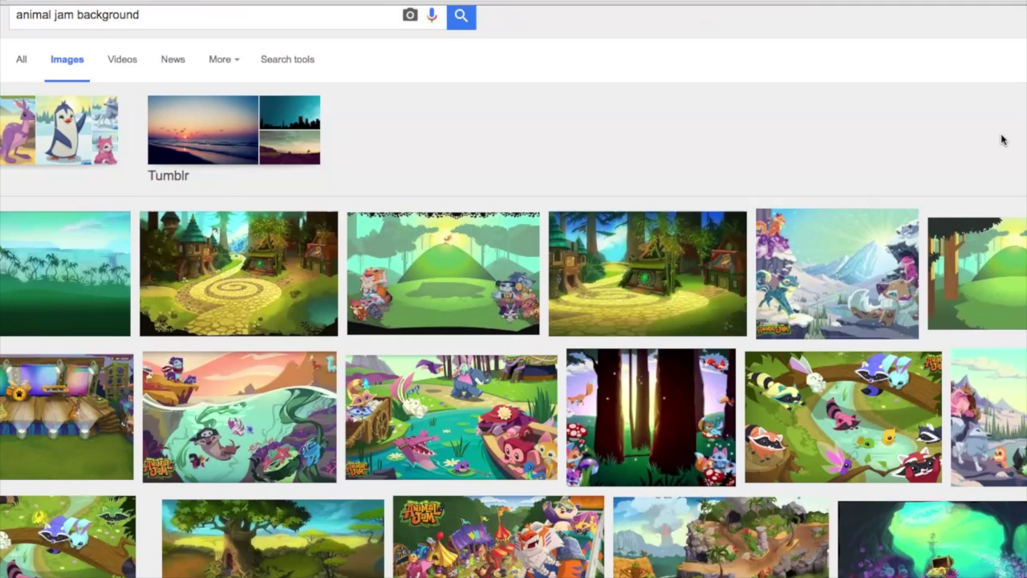
{"action": "scroll", "coordinate": [612, 355], "scroll_direction": "down", "scroll_amount": 2}
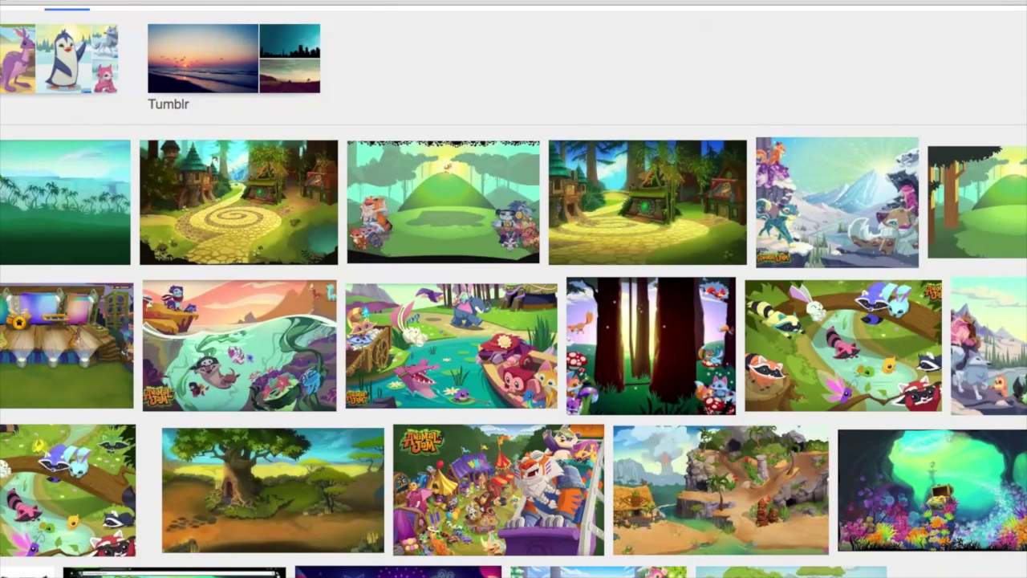
{"action": "scroll", "coordinate": [895, 470], "scroll_direction": "down", "scroll_amount": 2}
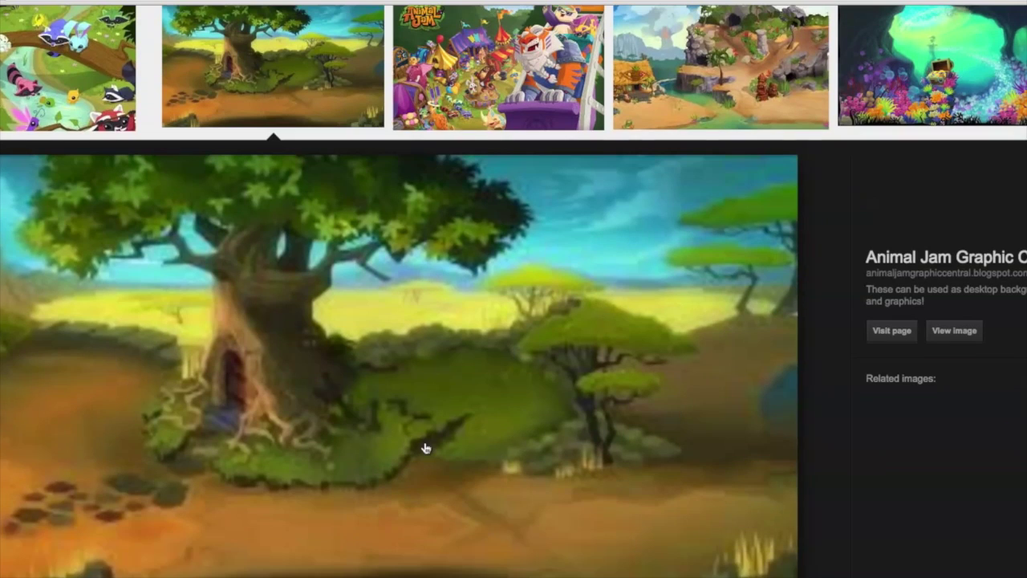
{"action": "right_click", "coordinate": [398, 385]}
{"action": "left_click", "coordinate": [443, 508]}
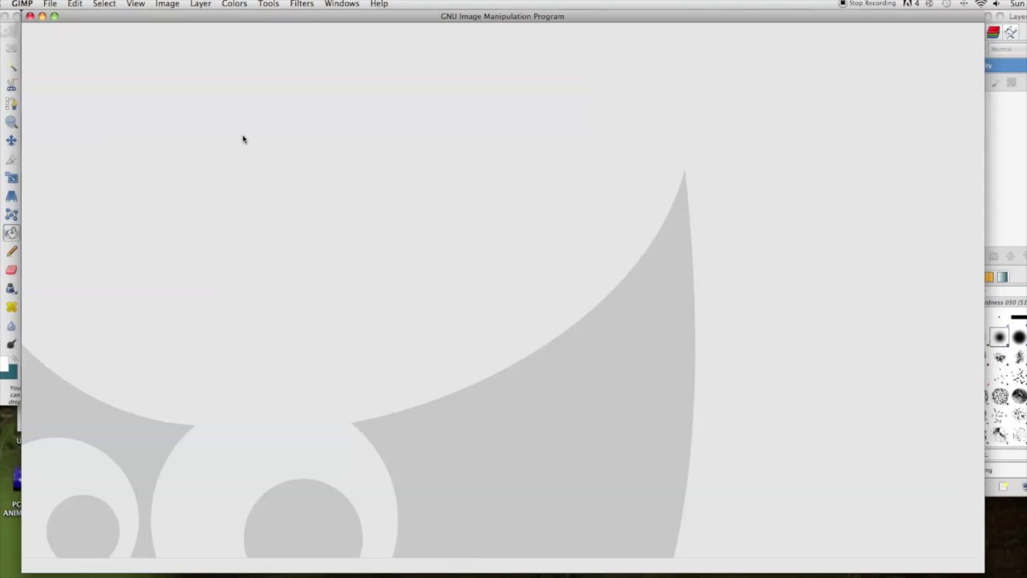
- Switch to GIMP, create a new 640x400 image and delete its Background layer
{"action": "left_click", "coordinate": [49, 3]}
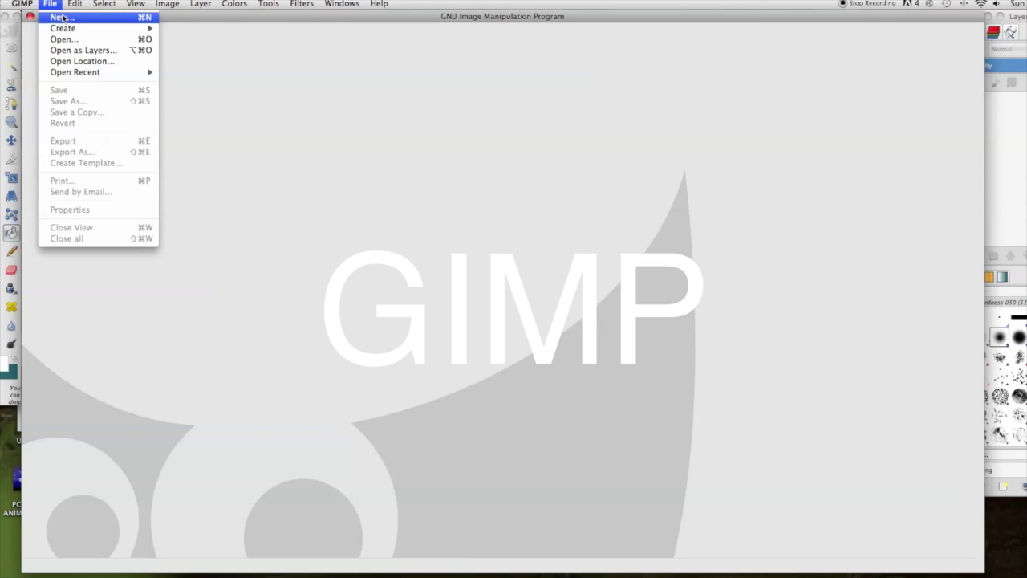
{"action": "left_click", "coordinate": [56, 18]}
{"action": "left_click", "coordinate": [446, 156]}
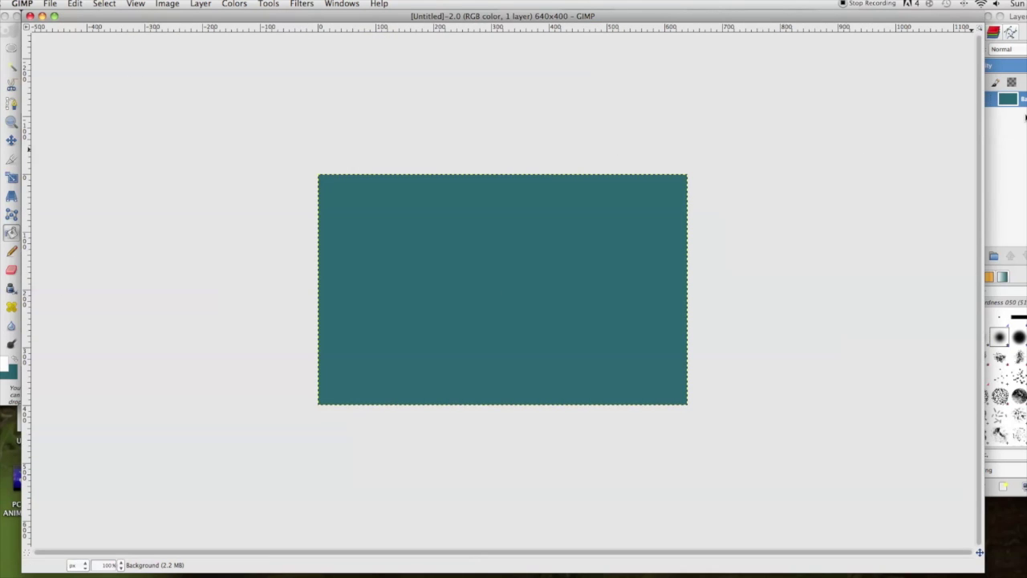
{"action": "right_click", "coordinate": [1012, 98]}
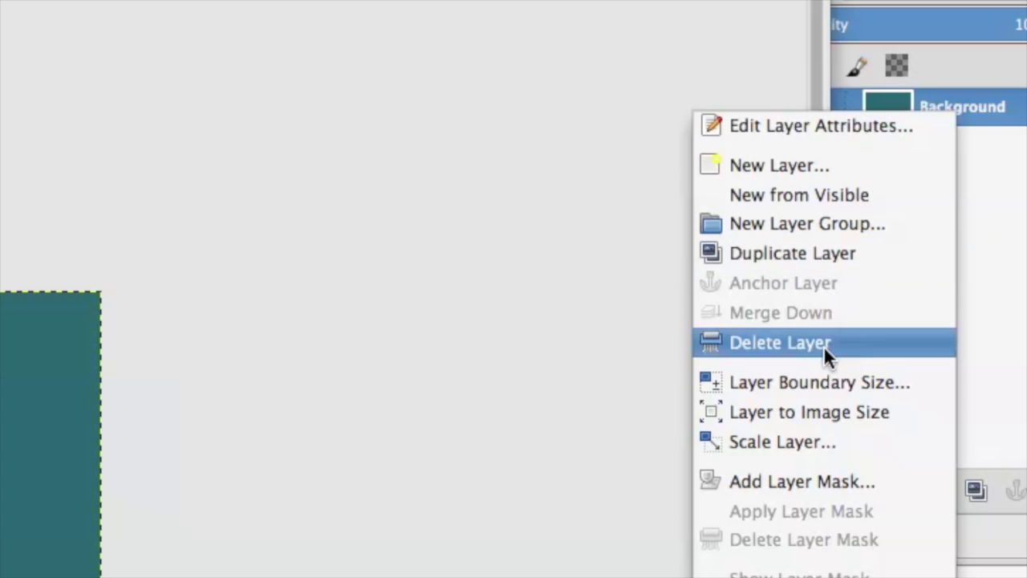
{"action": "left_click", "coordinate": [857, 217]}
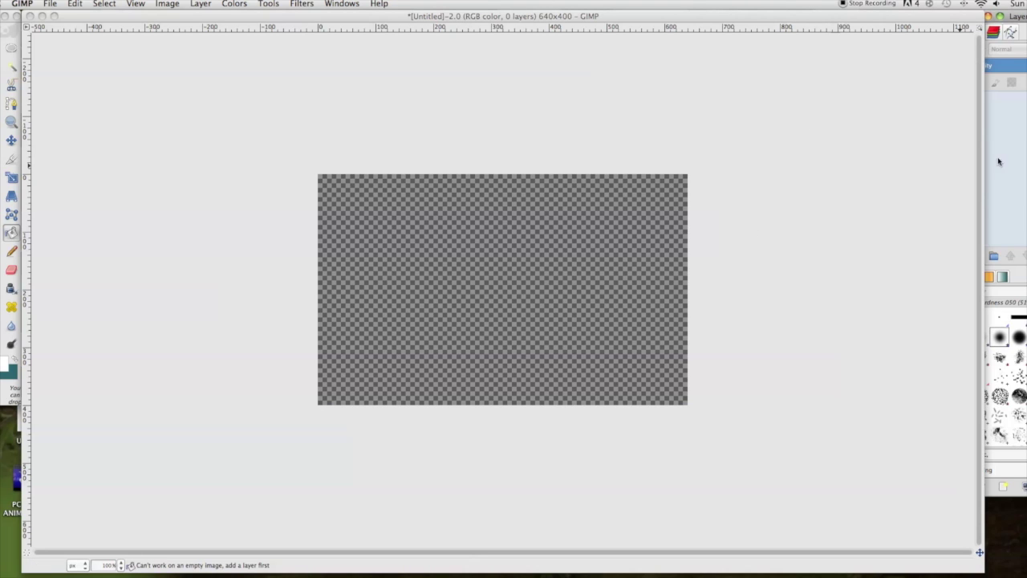
- Add the text "How i" to the empty canvas and set its font to TikiIsland
{"action": "right_click", "coordinate": [1001, 125]}
{"action": "left_click", "coordinate": [976, 161]}
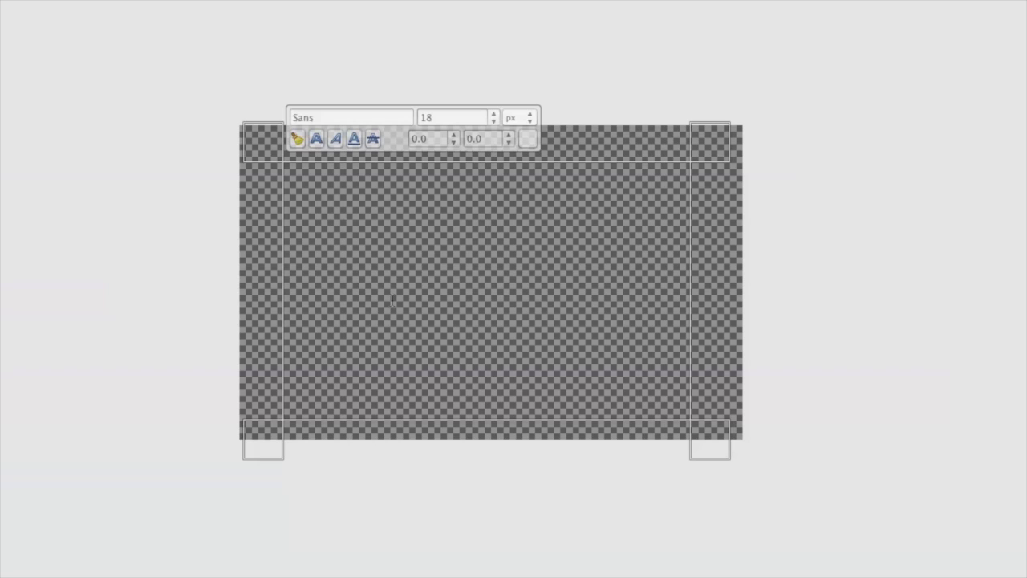
{"action": "key", "text": "ctrl+a"}
{"action": "double_click", "coordinate": [325, 118]}
{"action": "type", "text": "Ti"}
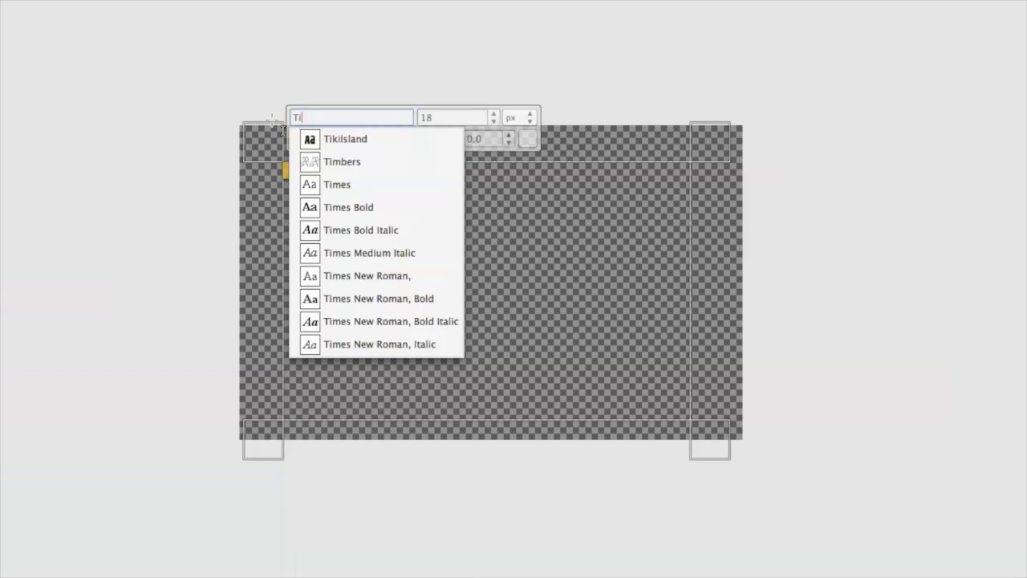
{"action": "left_click", "coordinate": [367, 135]}
- Enlarge the "How i" text to a size of 267 px
{"action": "left_click", "coordinate": [492, 114]}
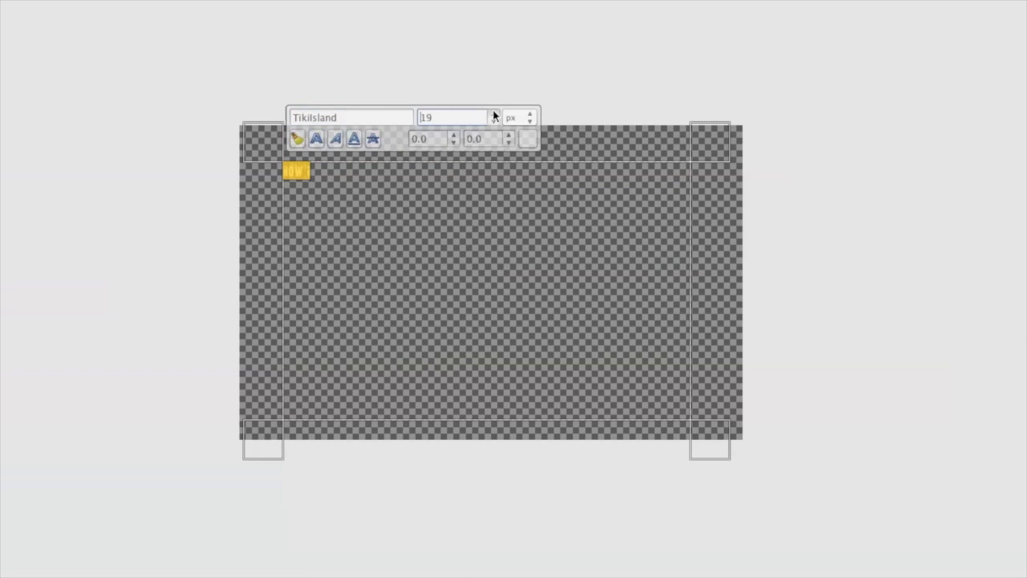
{"action": "type", "text": "156"}
{"action": "key", "text": "Return"}
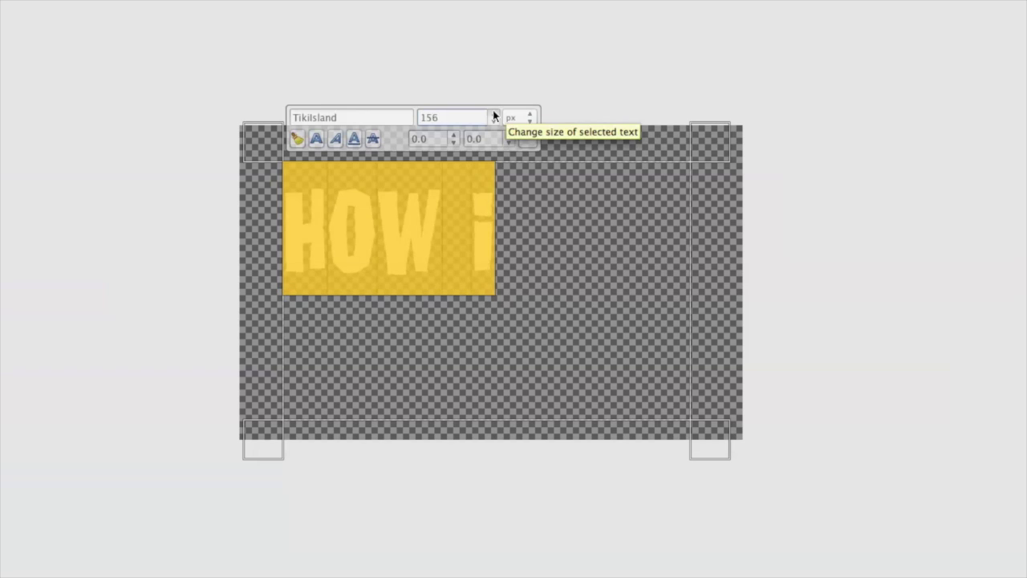
{"action": "scroll", "coordinate": [492, 110], "scroll_direction": "up", "scroll_amount": 10}
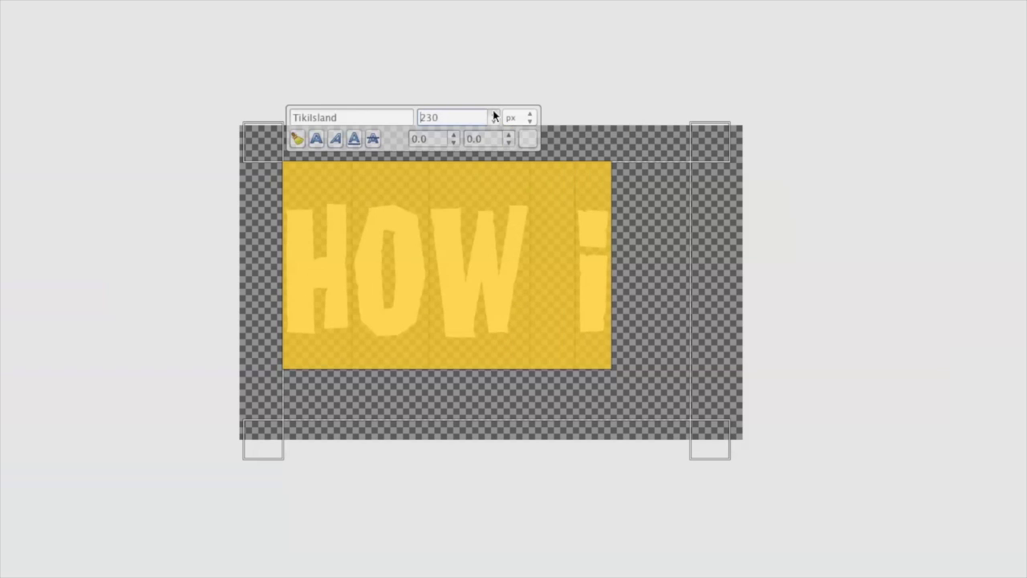
{"action": "scroll", "coordinate": [493, 110], "scroll_direction": "up", "scroll_amount": 5}
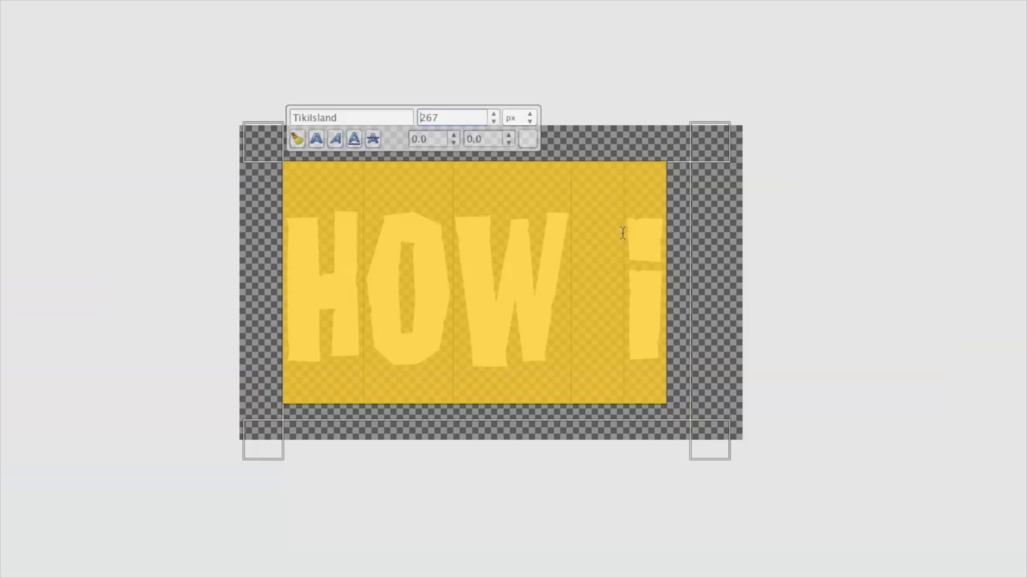
- Select all of the "How i" text and change its color from white to pale green
{"action": "left_click", "coordinate": [623, 232]}
{"action": "left_click_drag", "start_coordinate": [671, 333], "coordinate": [202, 343]}
{"action": "left_click", "coordinate": [528, 139]}
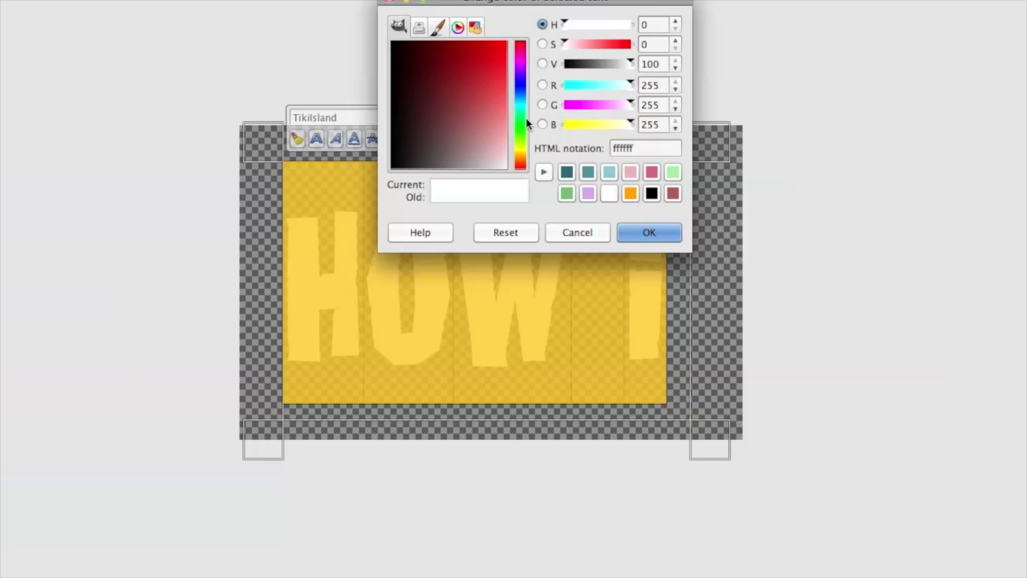
{"action": "left_click", "coordinate": [522, 126]}
{"action": "left_click_drag", "start_coordinate": [500, 153], "coordinate": [497, 152]}
{"action": "left_click", "coordinate": [648, 232]}
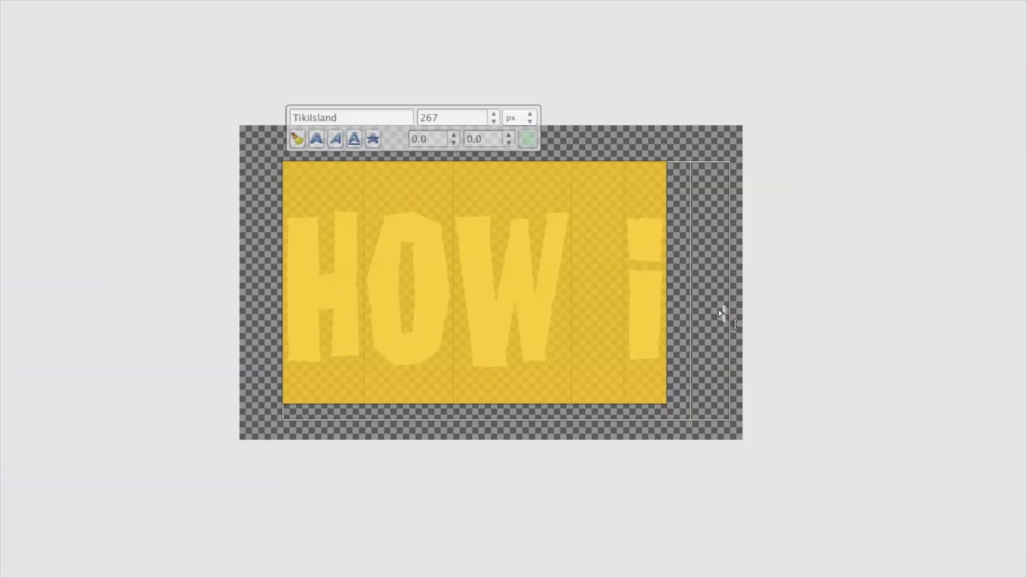
{"action": "left_click", "coordinate": [892, 327]}
{"action": "left_click", "coordinate": [860, 463]}
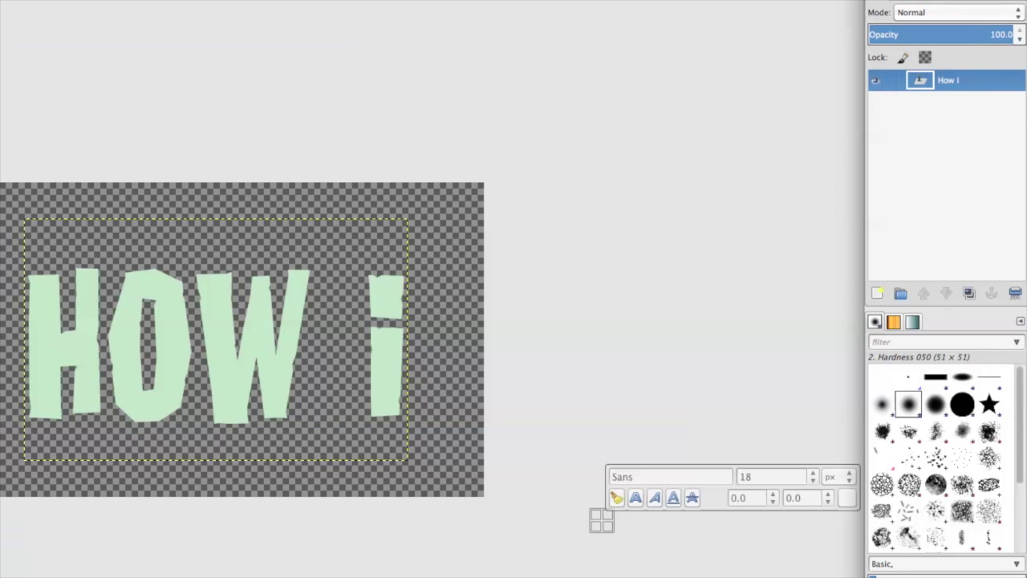
- Make a selection of the lettering from the "How i" layer's alpha
{"action": "left_click_drag", "start_coordinate": [972, 1], "coordinate": [962, 1]}
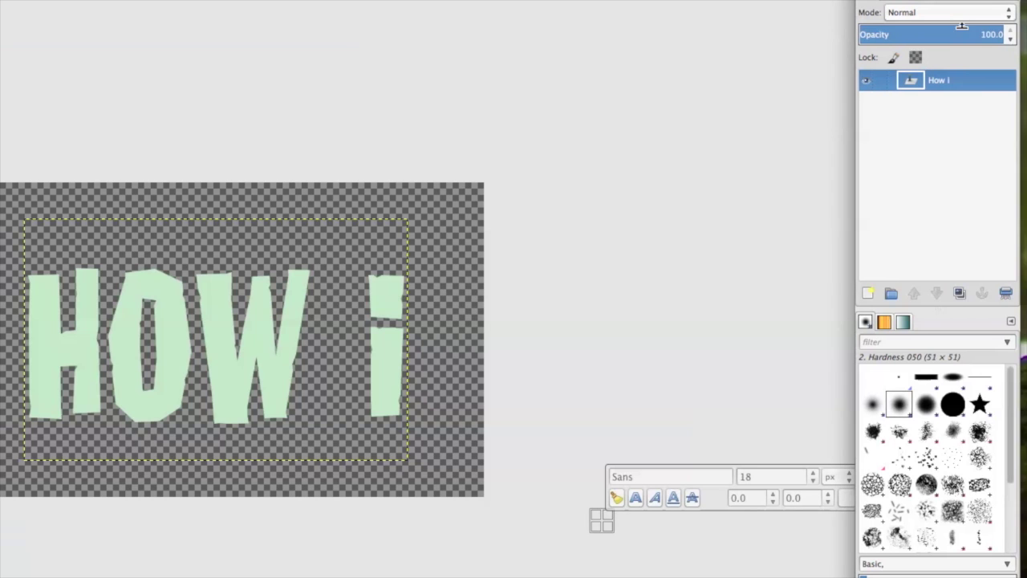
{"action": "right_click", "coordinate": [953, 70]}
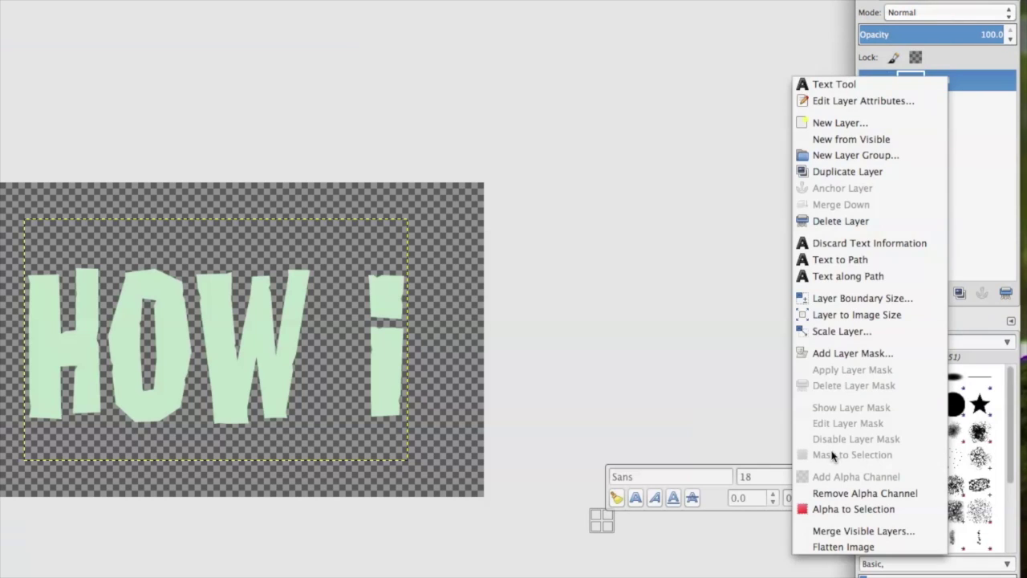
{"action": "left_click", "coordinate": [842, 511]}
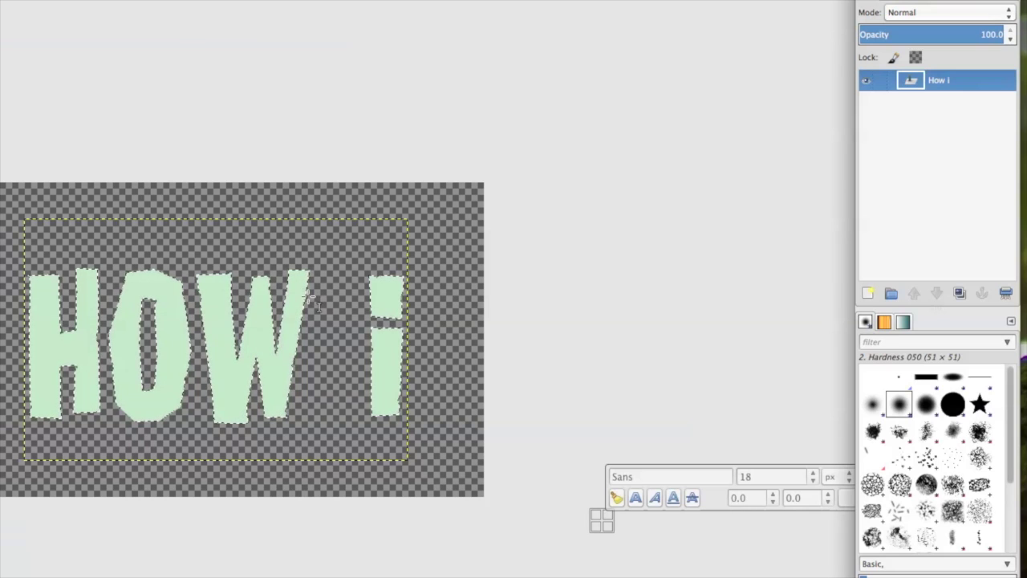
- Create a new transparent 640x400 px layer named Layer above the text layer
{"action": "right_click", "coordinate": [924, 105]}
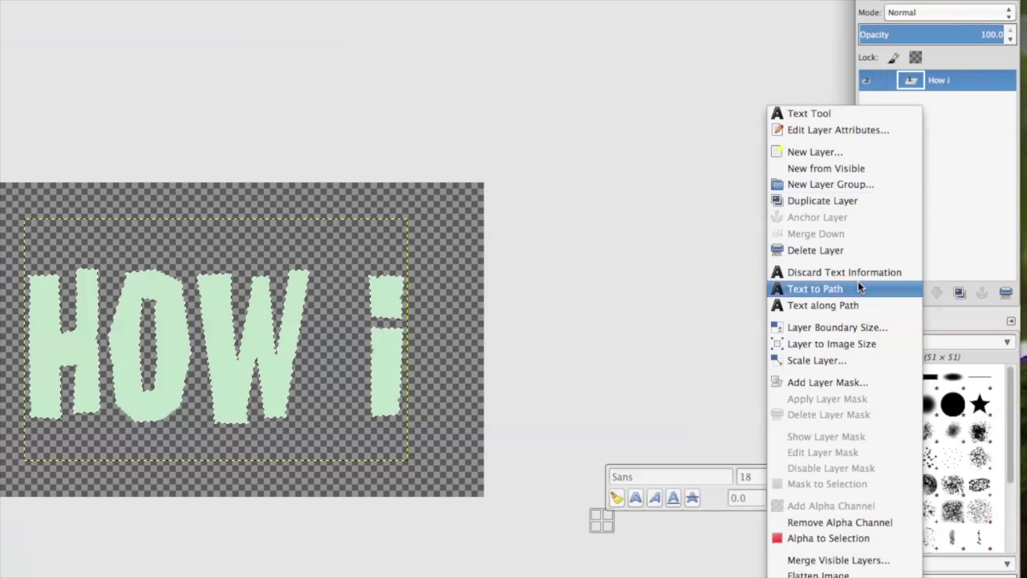
{"action": "left_click", "coordinate": [812, 152]}
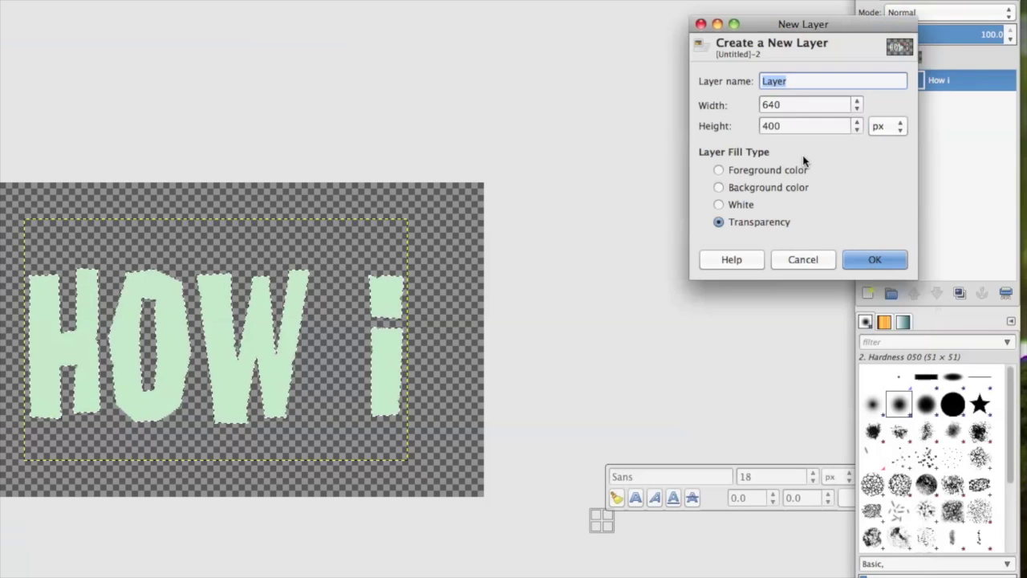
{"action": "left_click", "coordinate": [875, 260]}
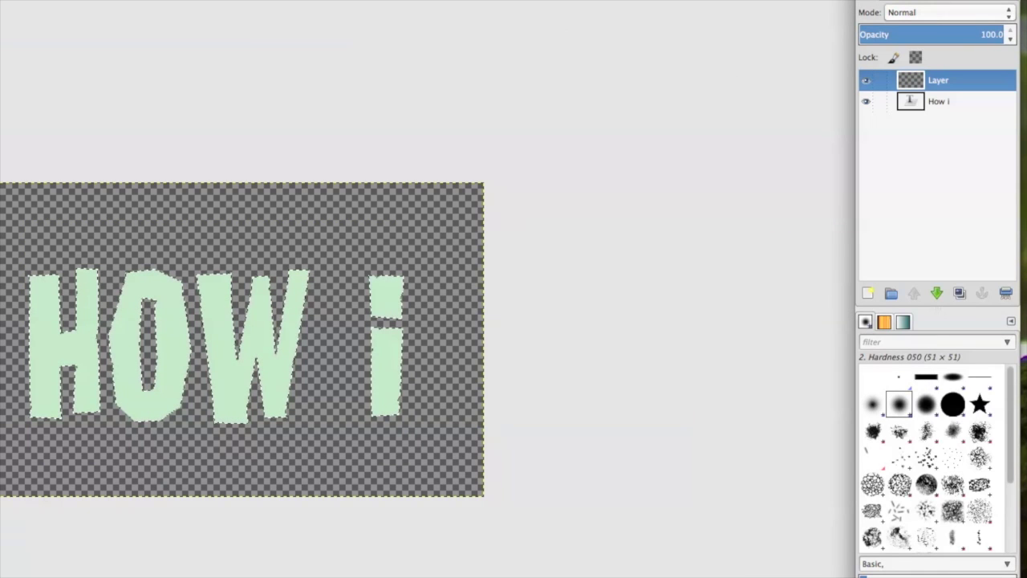
- Grow the lettering selection by 3 px
{"action": "left_click", "coordinate": [89, 7]}
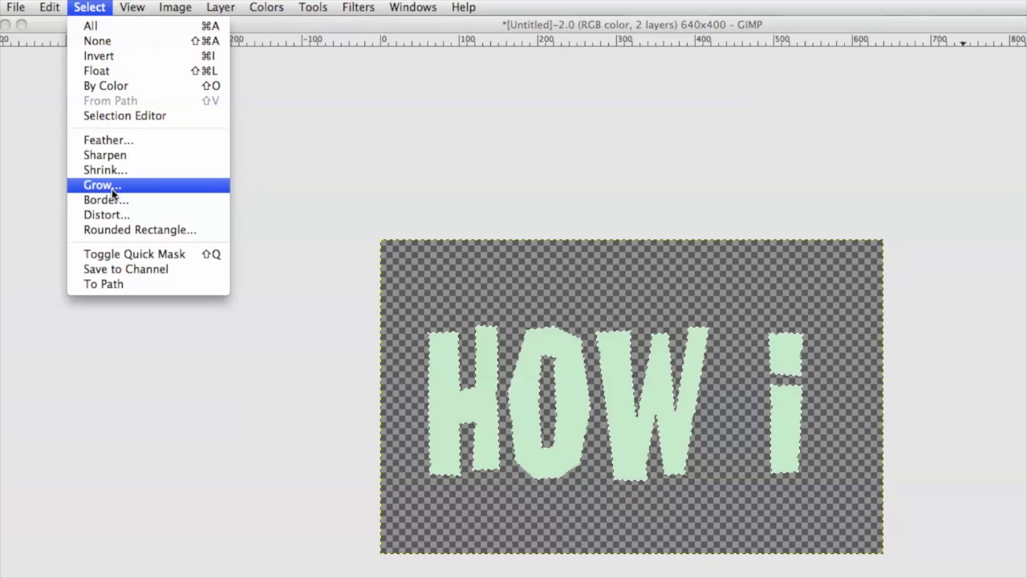
{"action": "left_click", "coordinate": [114, 188]}
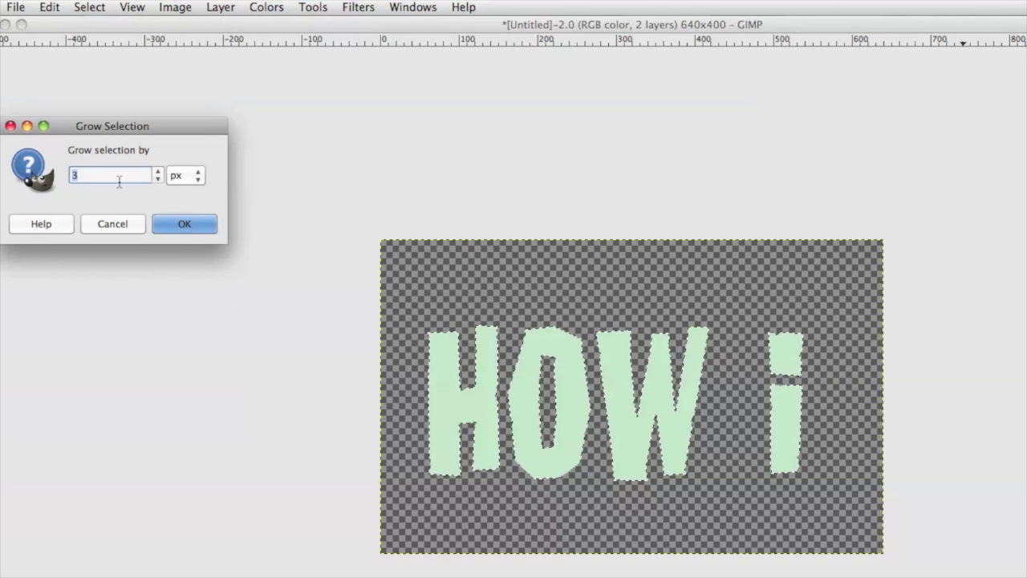
{"action": "type", "text": "3"}
{"action": "double_click", "coordinate": [117, 180]}
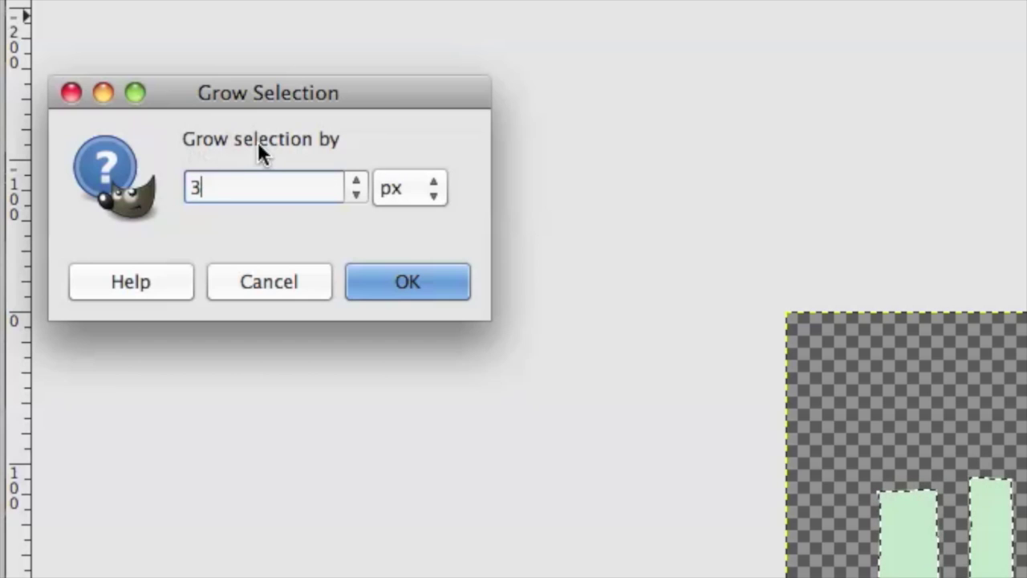
{"action": "left_click", "coordinate": [421, 296]}
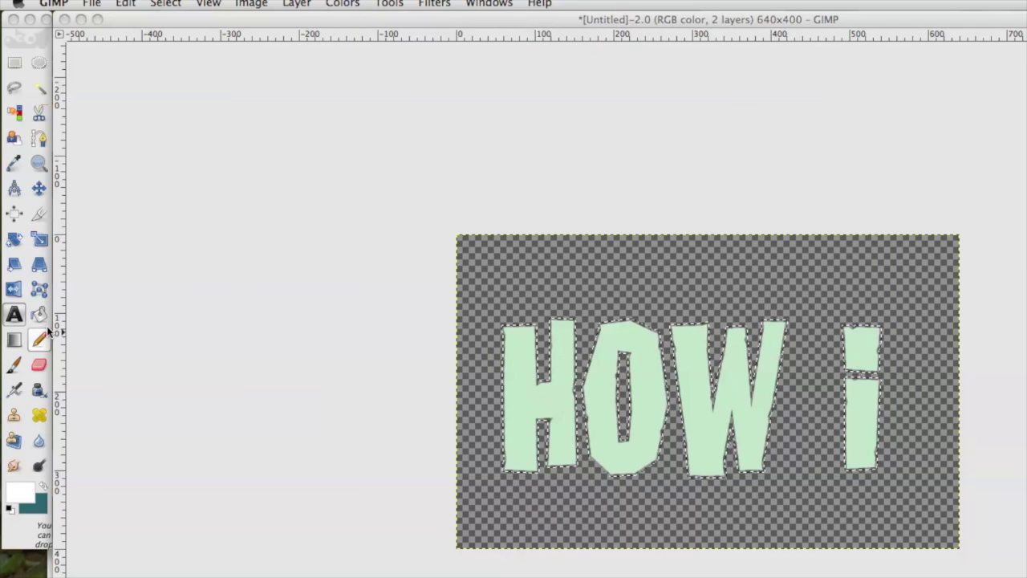
- Activate the Bucket Fill tool and set the foreground color to a medium green darker than the lettering
{"action": "left_click", "coordinate": [40, 316]}
{"action": "left_click", "coordinate": [41, 488]}
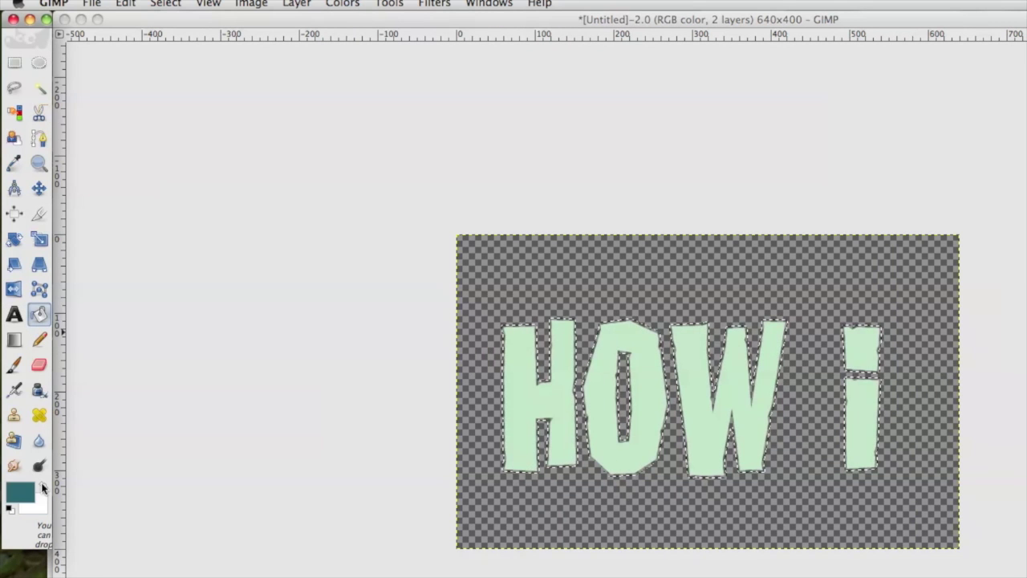
{"action": "left_click", "coordinate": [21, 492]}
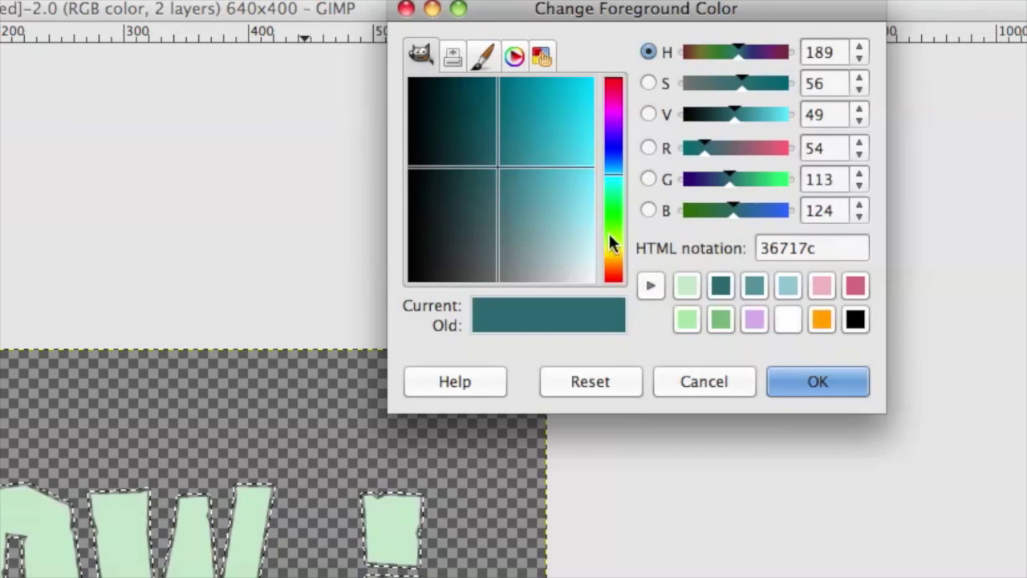
{"action": "left_click", "coordinate": [999, 151]}
{"action": "left_click", "coordinate": [612, 217]}
{"action": "left_click", "coordinate": [547, 251]}
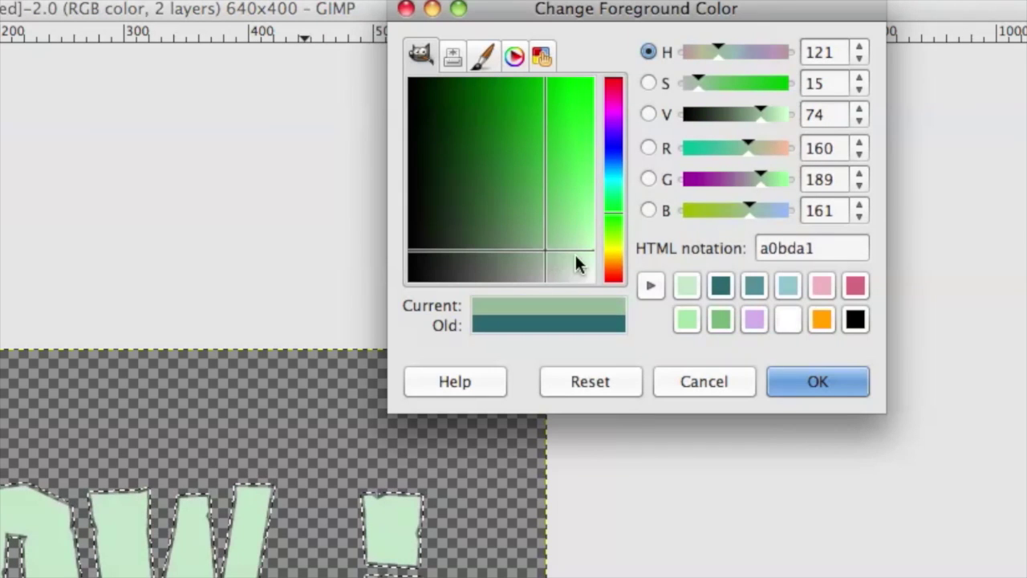
{"action": "left_click", "coordinate": [682, 287]}
{"action": "left_click_drag", "start_coordinate": [557, 236], "coordinate": [548, 228]}
{"action": "left_click", "coordinate": [823, 381]}
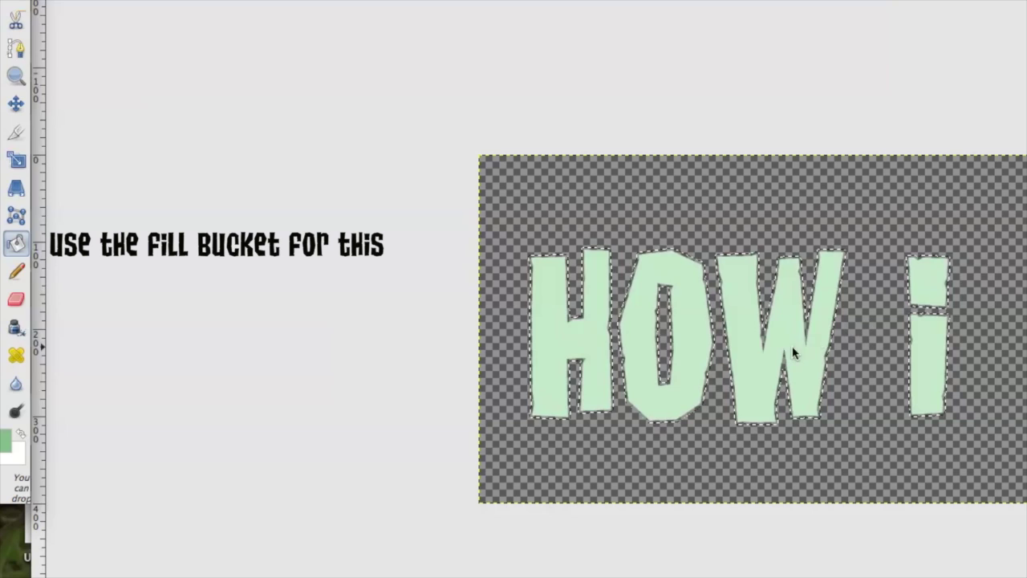
- Fill the grown lettering selection with the medium green and add another transparent layer beneath the green outline layer
{"action": "left_click", "coordinate": [794, 353]}
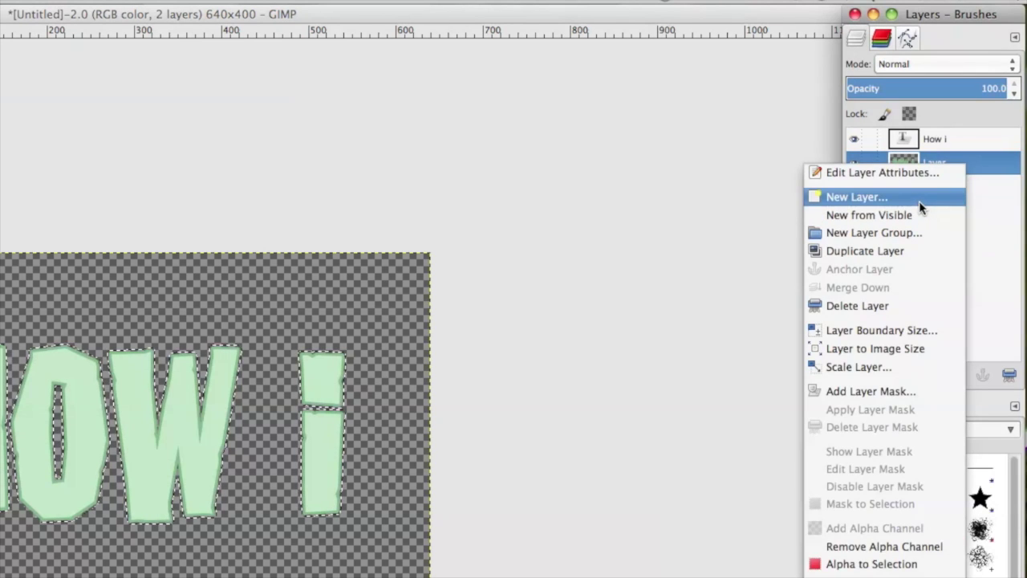
{"action": "left_click", "coordinate": [918, 198]}
{"action": "left_click", "coordinate": [994, 318]}
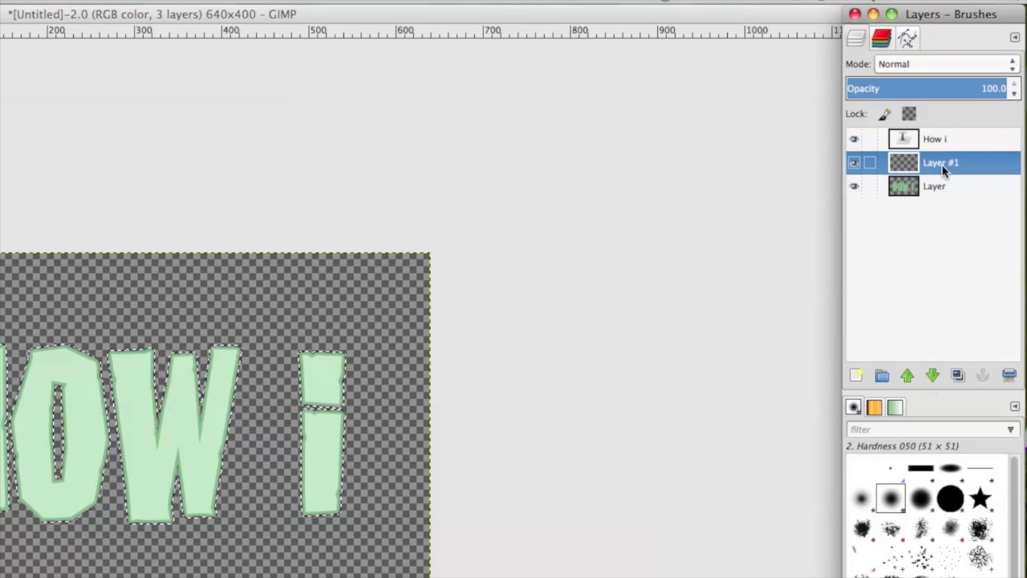
{"action": "left_click_drag", "start_coordinate": [975, 165], "coordinate": [969, 213]}
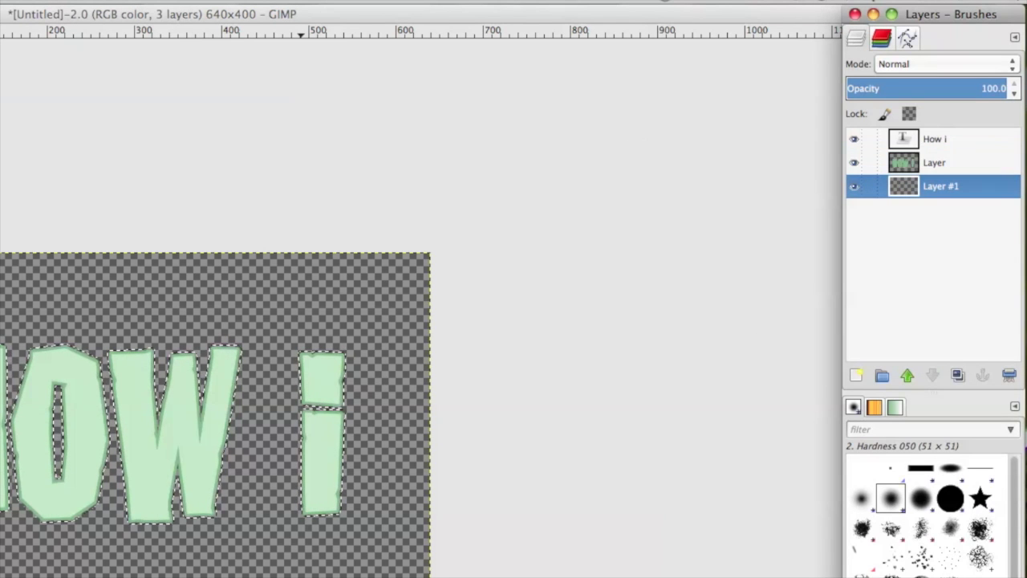
- Grow the lettering selection by 4 px and fill it with white on the lowest layer
{"action": "left_click", "coordinate": [103, 4]}
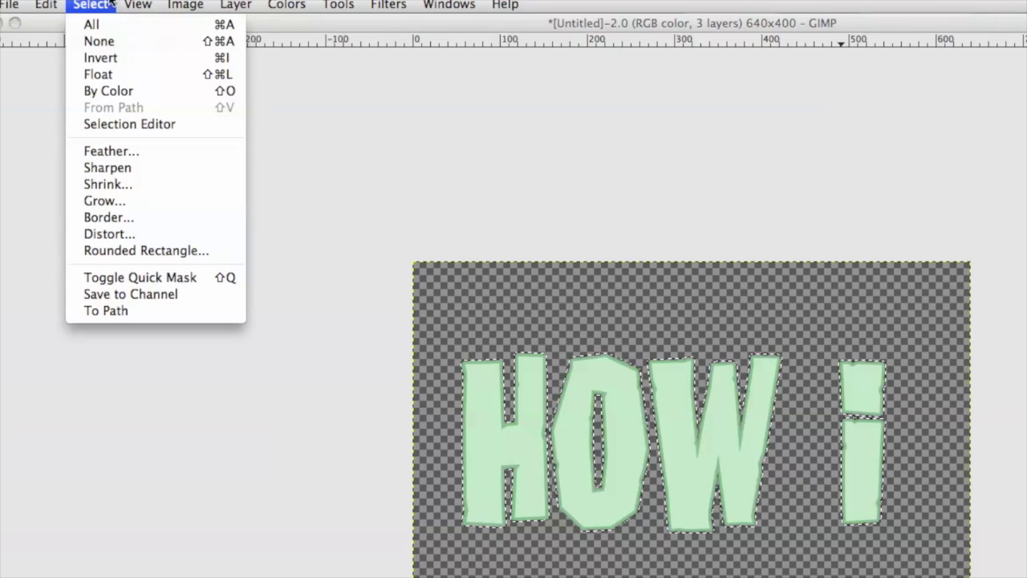
{"action": "left_click", "coordinate": [126, 202]}
{"action": "type", "text": "4"}
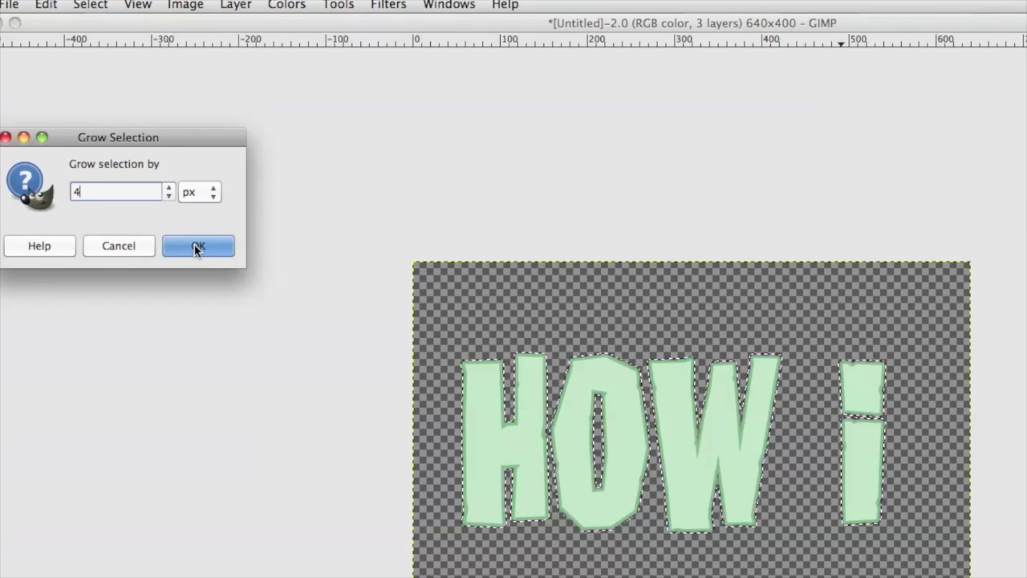
{"action": "left_click", "coordinate": [196, 245]}
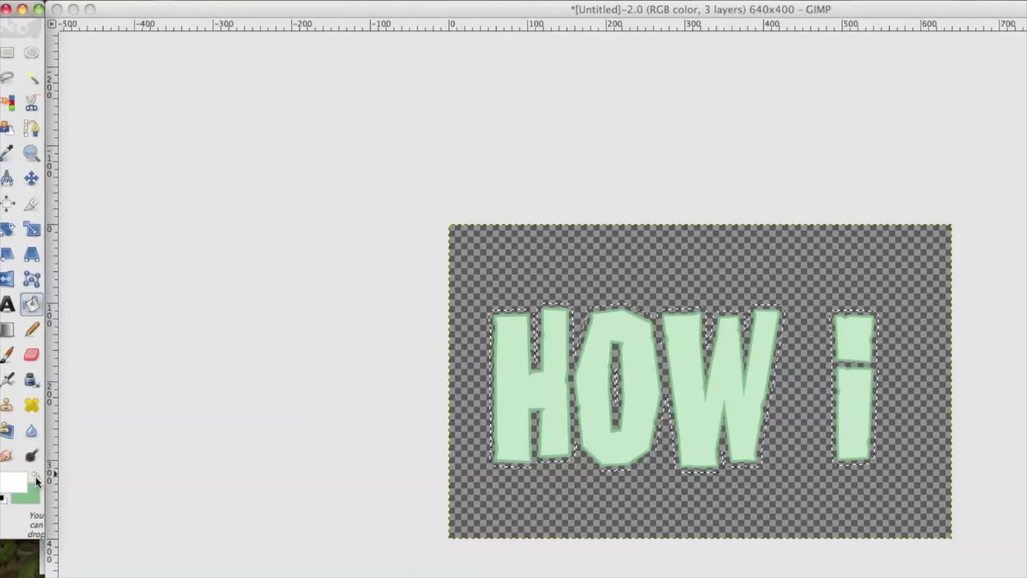
{"action": "left_click", "coordinate": [515, 396]}
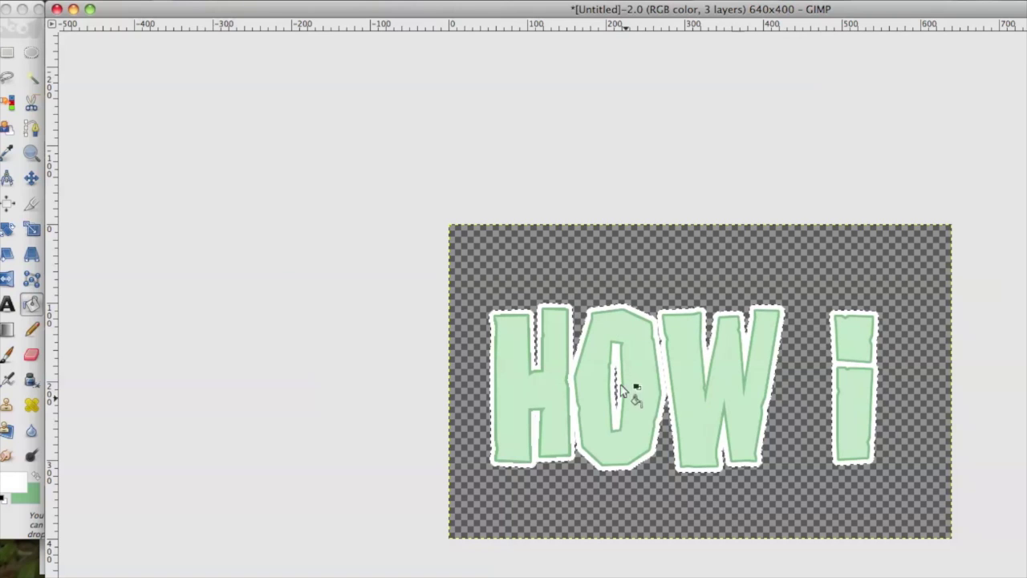
- Export the finished lettering to the Desktop as how i.png
{"action": "left_click", "coordinate": [85, 2]}
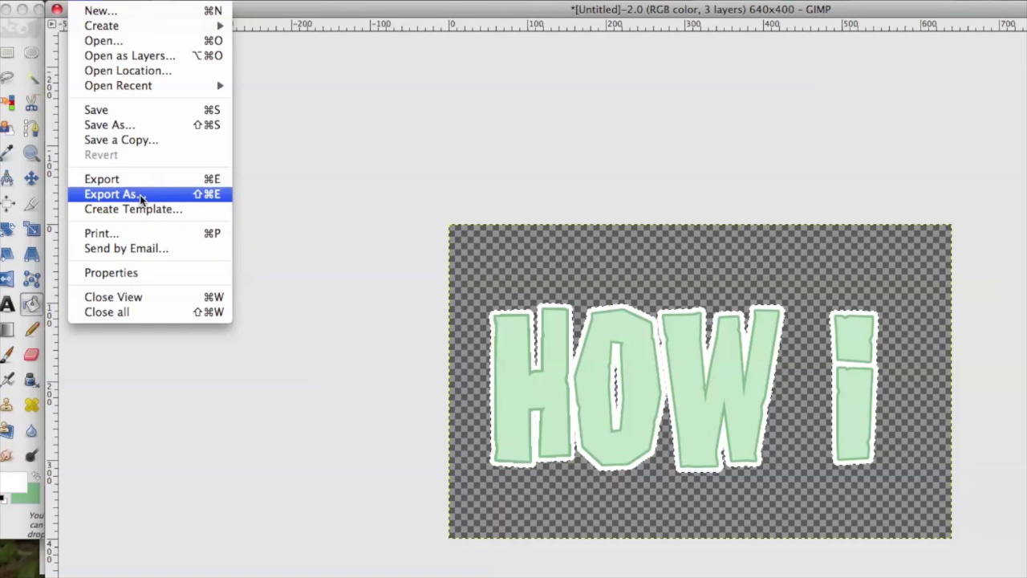
{"action": "left_click", "coordinate": [131, 194]}
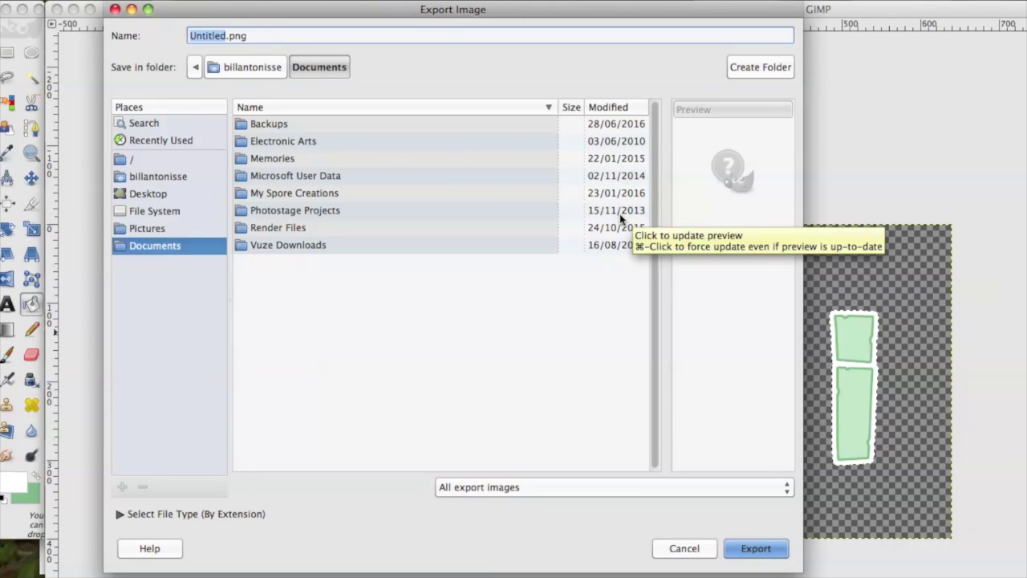
{"action": "type", "text": "how i"}
{"action": "left_click", "coordinate": [157, 193]}
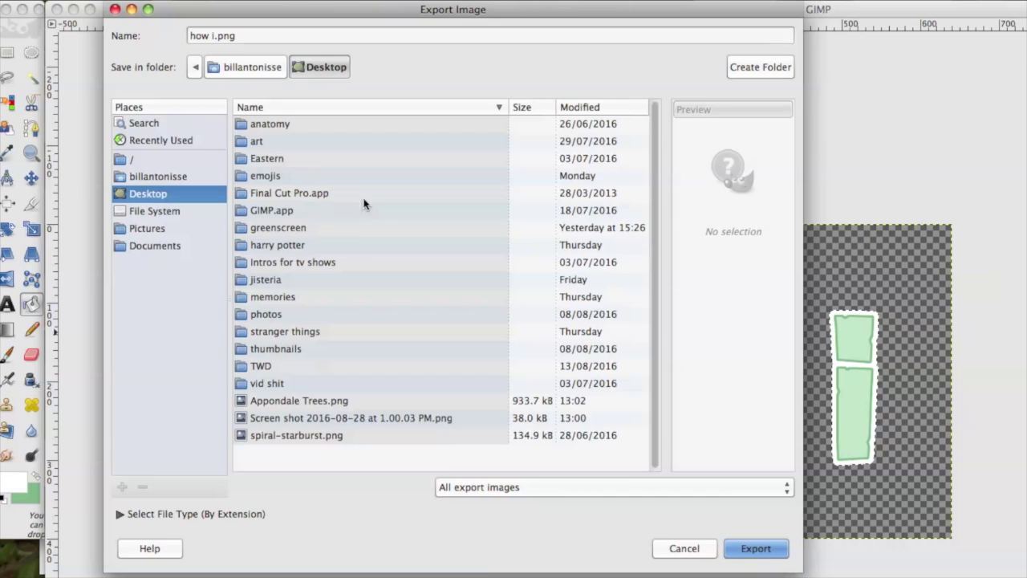
{"action": "left_click", "coordinate": [766, 554]}
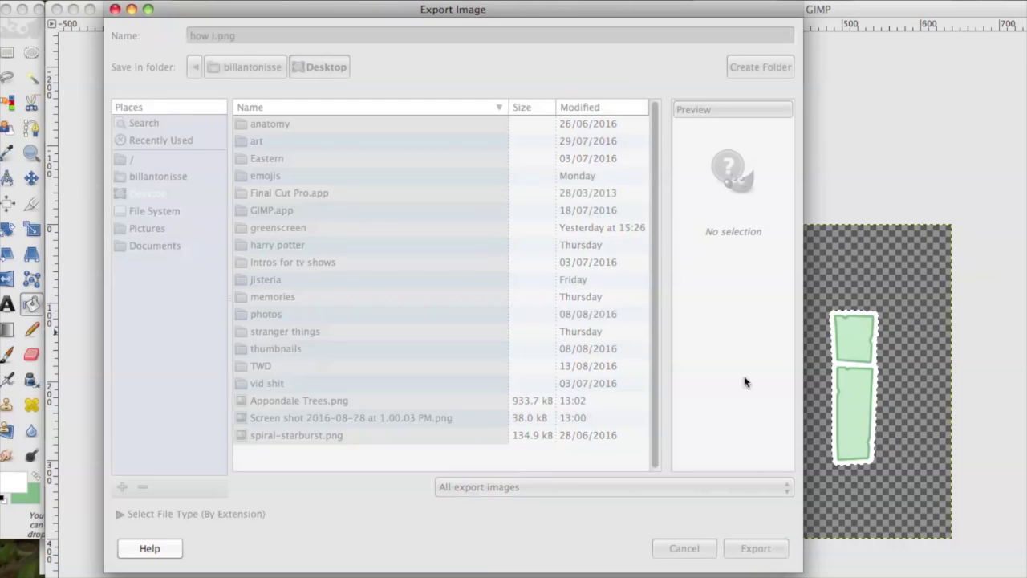
{"action": "left_click", "coordinate": [817, 525]}
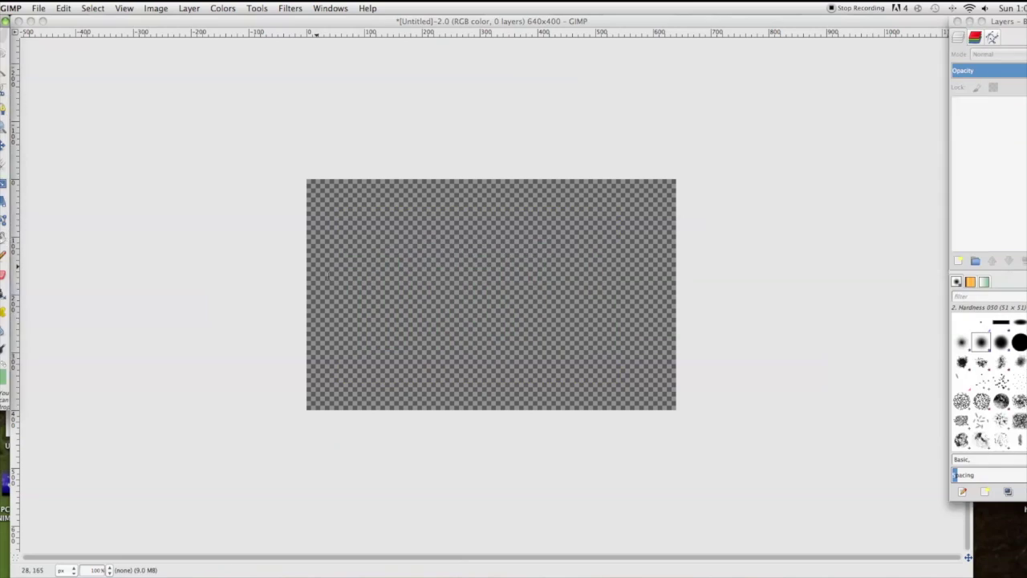
- Add light green "Make My" lettering to the empty 640x400 image, select its alpha with a new layer beneath, and grow the selection
{"action": "left_click", "coordinate": [343, 230]}
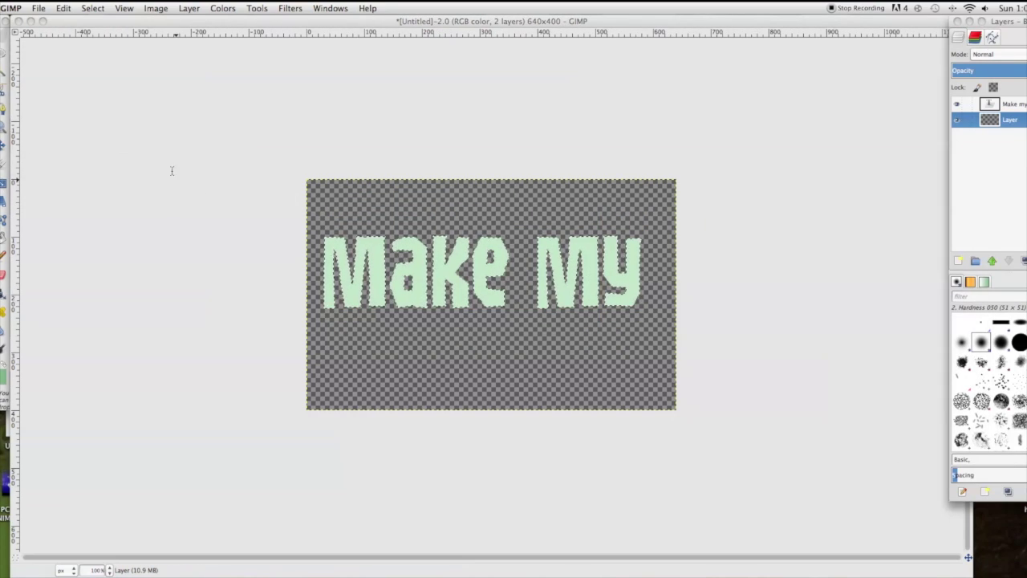
{"action": "left_click", "coordinate": [92, 8]}
{"action": "left_click", "coordinate": [112, 152]}
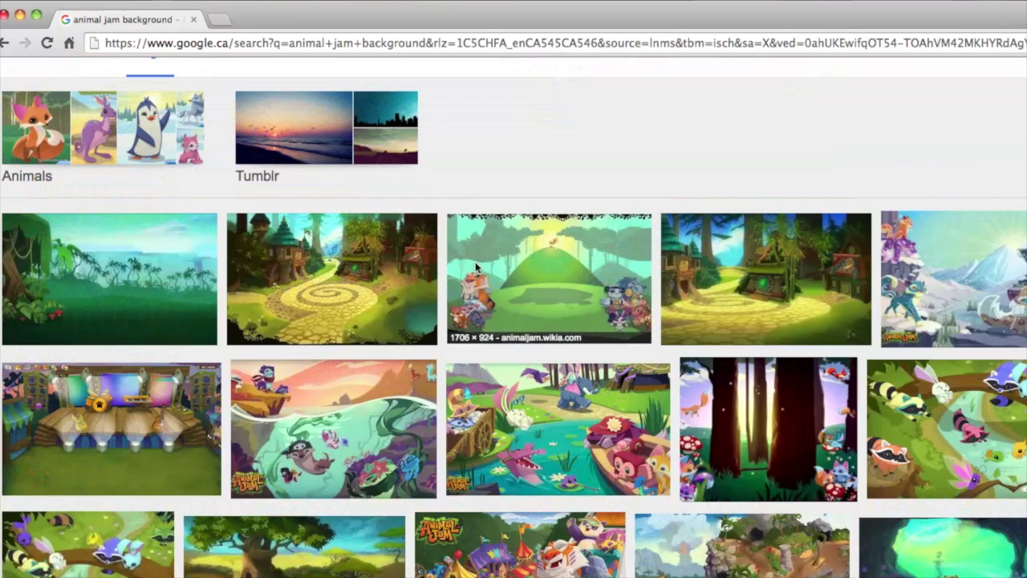
- Switch to the web browser, go to the LunaPic editor and open its Cut Outs tool
{"action": "scroll", "coordinate": [475, 262], "scroll_direction": "up", "scroll_amount": 2}
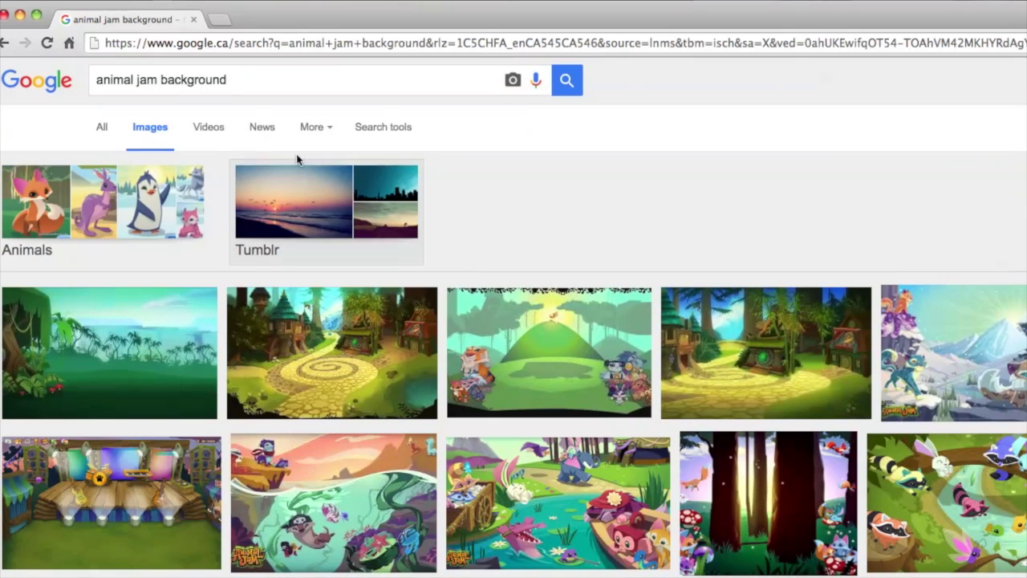
{"action": "left_click", "coordinate": [213, 41]}
{"action": "type", "text": "luna"}
{"action": "key", "text": "Return"}
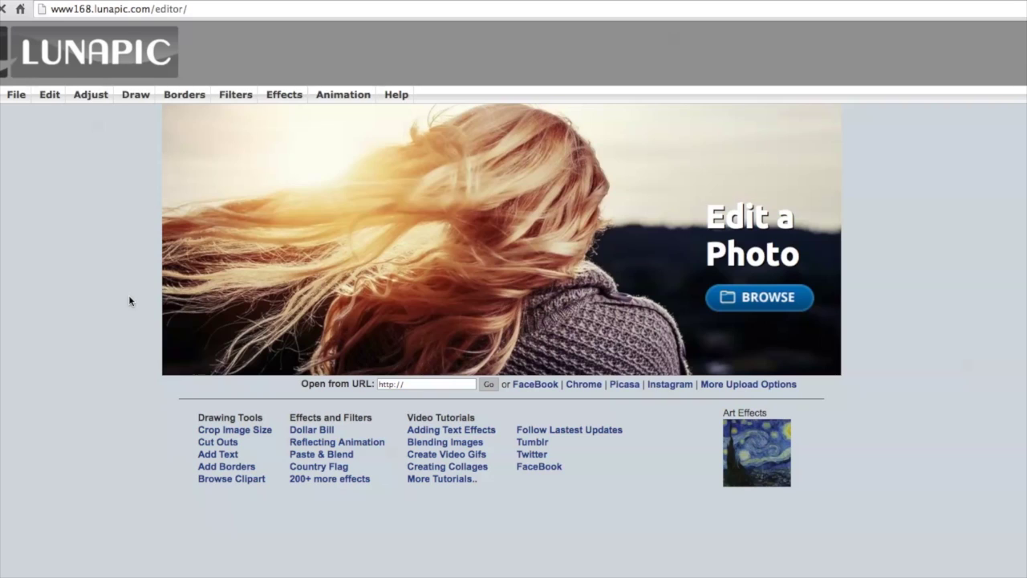
{"action": "left_click", "coordinate": [217, 442]}
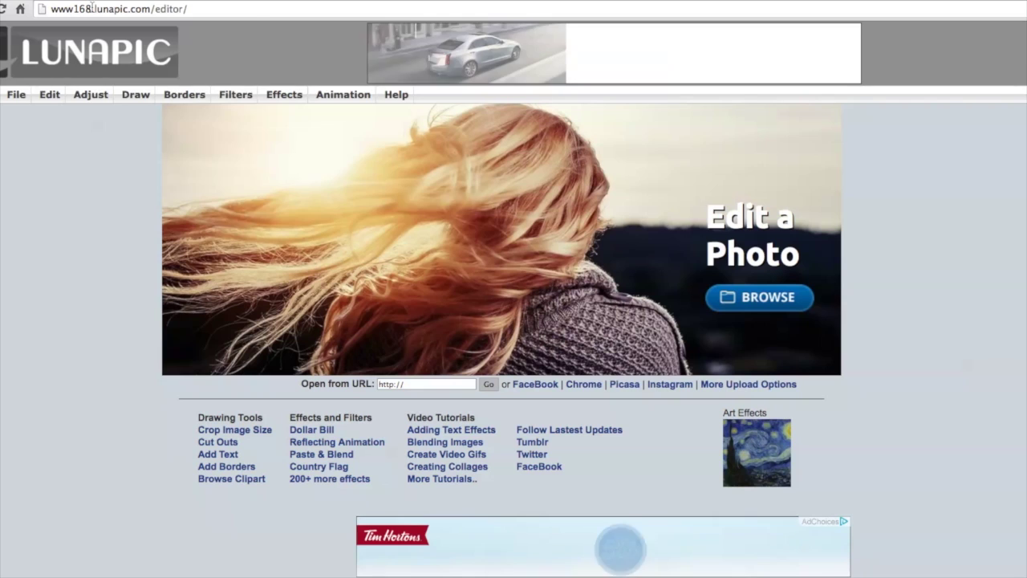
{"action": "left_click_drag", "start_coordinate": [92, 8], "coordinate": [132, 9]}
{"action": "left_click", "coordinate": [183, 9]}
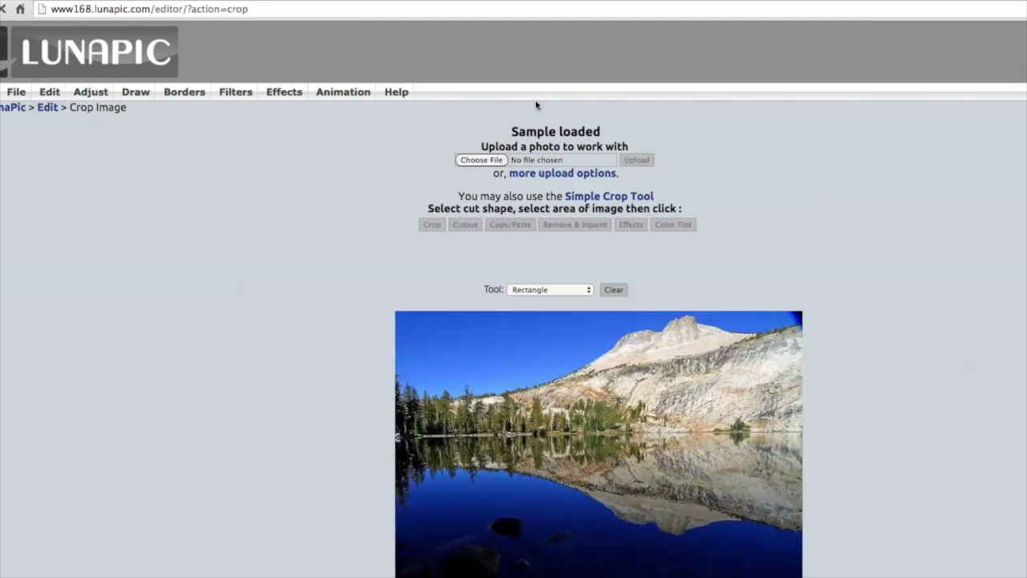
- Preview the Desktop file Screen shot 2016-08-28 at 1.00.03 PM and upload it to LunaPic
{"action": "left_click", "coordinate": [480, 160]}
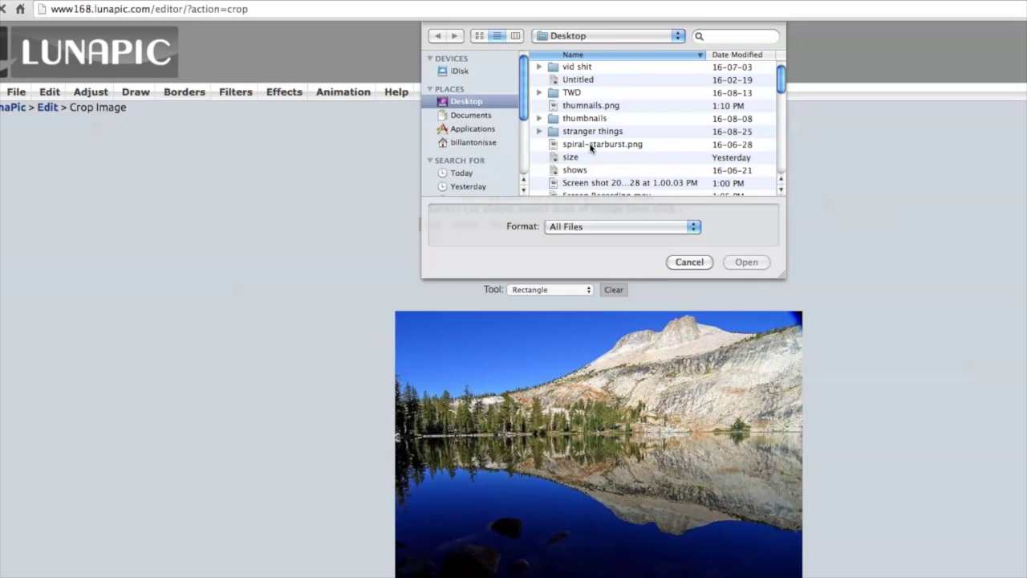
{"action": "left_click", "coordinate": [689, 257]}
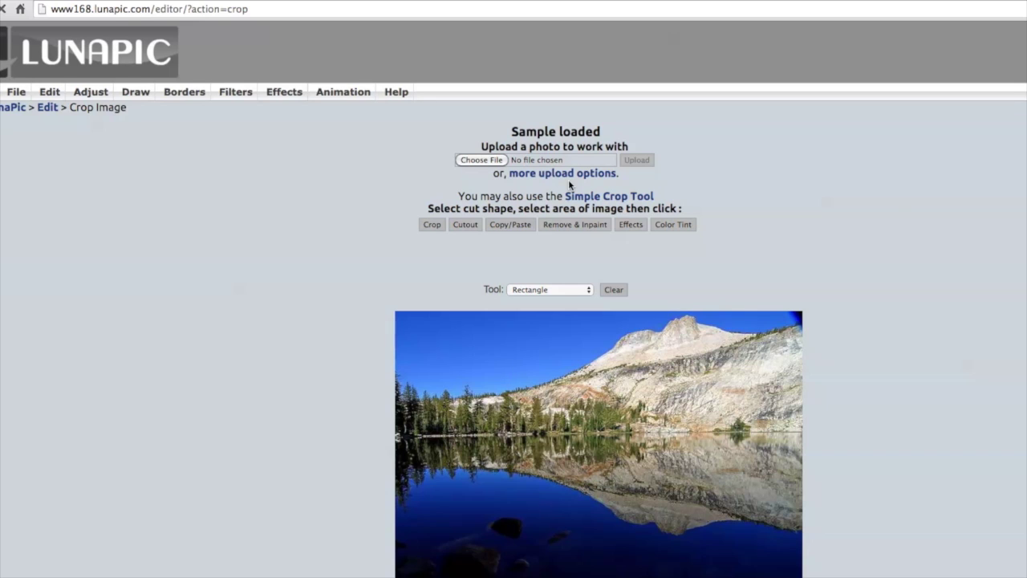
{"action": "left_click", "coordinate": [486, 162]}
{"action": "left_click", "coordinate": [631, 184]}
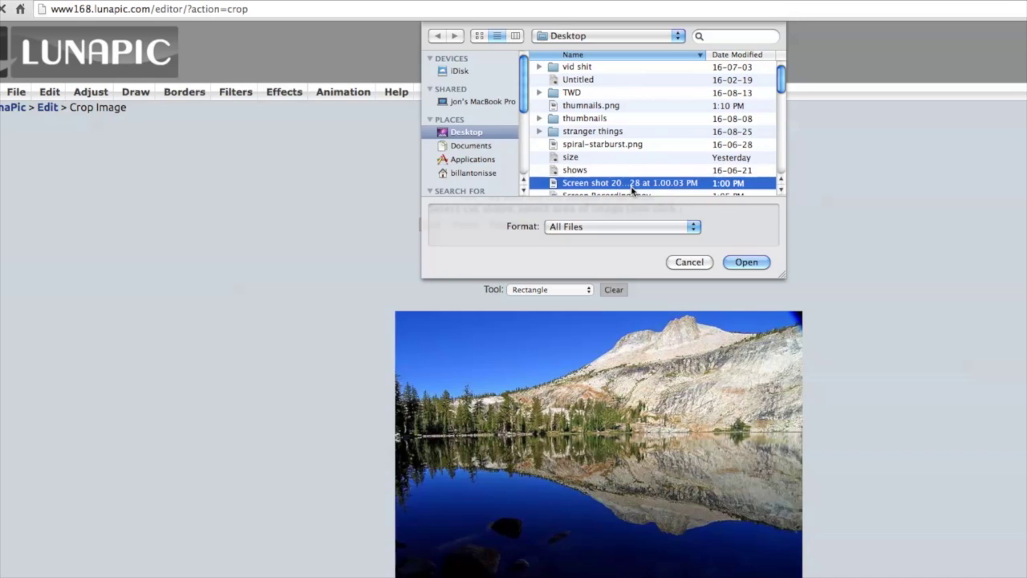
{"action": "key", "text": "space"}
{"action": "key", "text": "space"}
{"action": "key", "text": "Escape"}
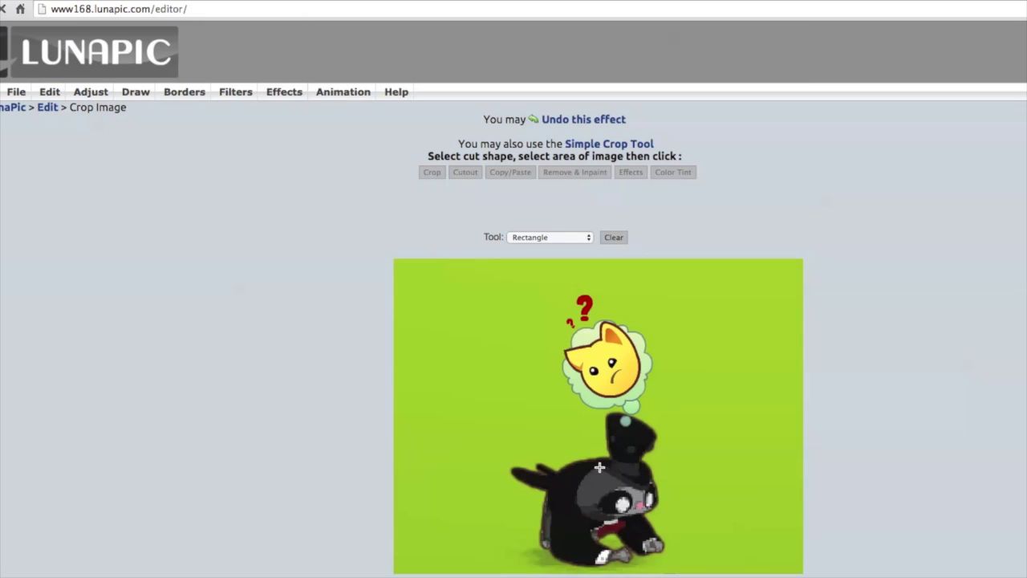
- Cut out the green background around the animal using the Magic Wand with a 20% threshold, and save the picture
{"action": "scroll", "coordinate": [785, 355], "scroll_direction": "down", "scroll_amount": 1}
{"action": "scroll", "coordinate": [785, 356], "scroll_direction": "down", "scroll_amount": 2}
{"action": "left_click", "coordinate": [537, 169]}
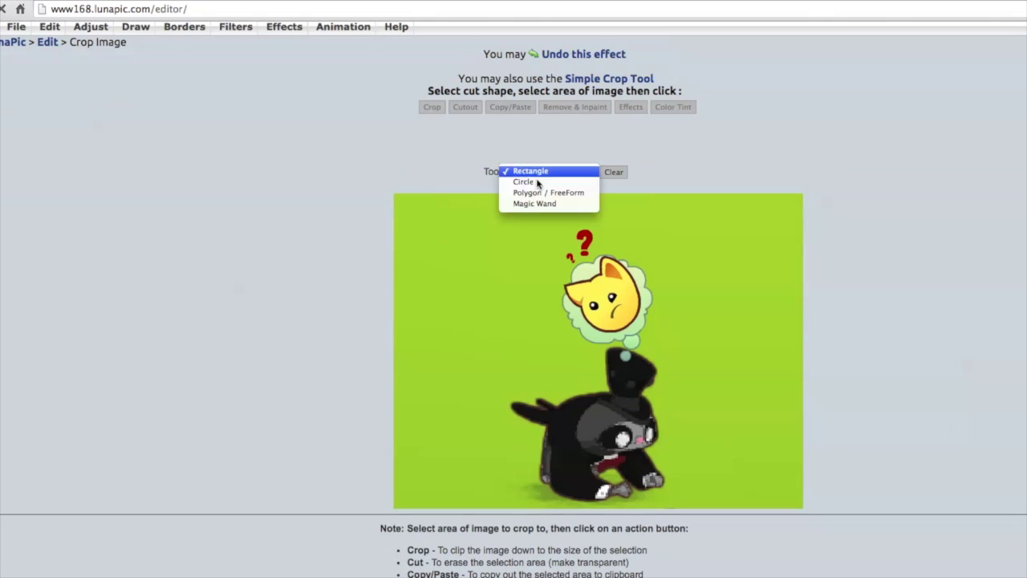
{"action": "left_click", "coordinate": [538, 201]}
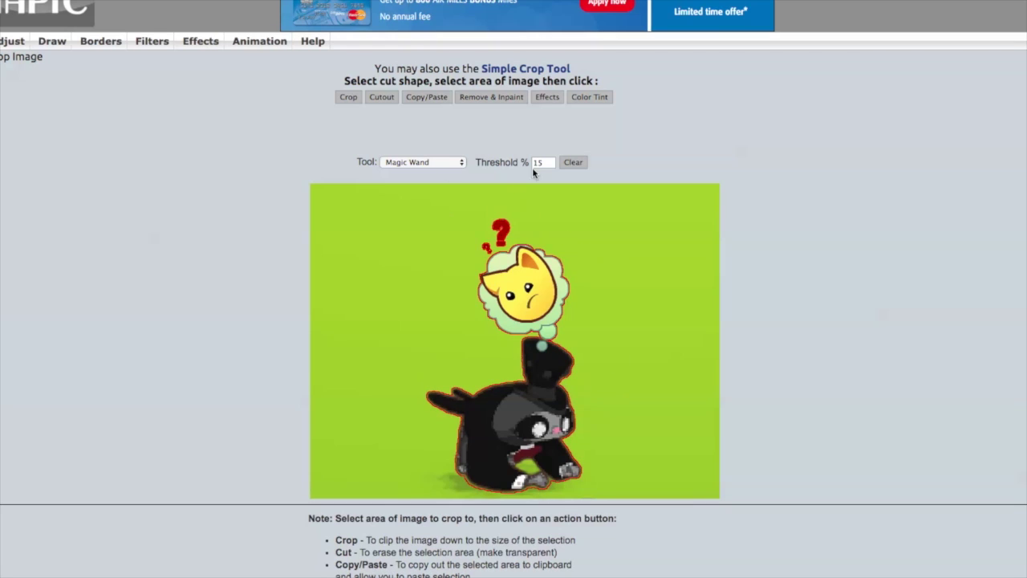
{"action": "type", "text": "20"}
{"action": "left_click", "coordinate": [677, 250]}
{"action": "left_click", "coordinate": [659, 283]}
{"action": "left_click", "coordinate": [528, 468]}
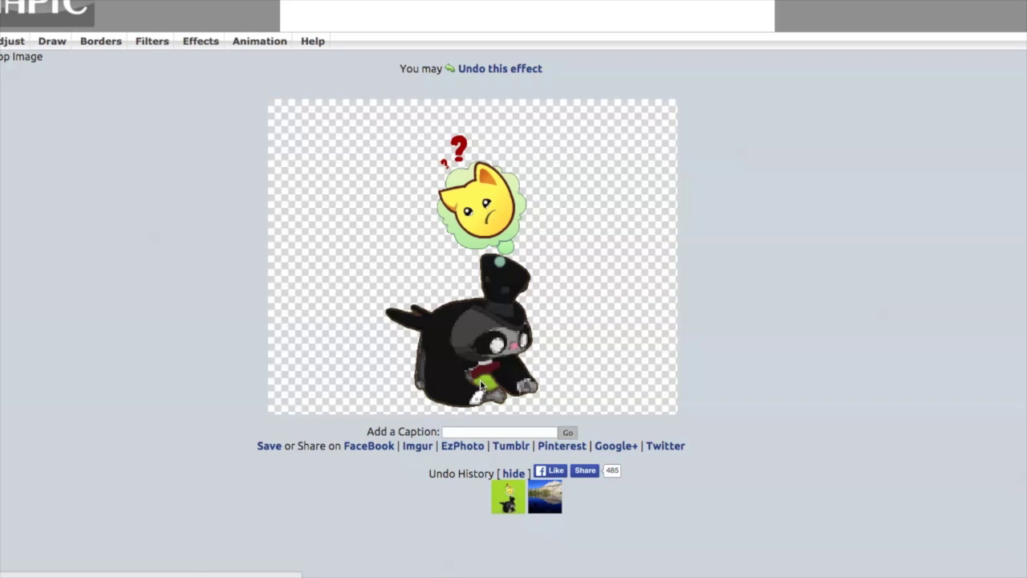
{"action": "left_click", "coordinate": [271, 448]}
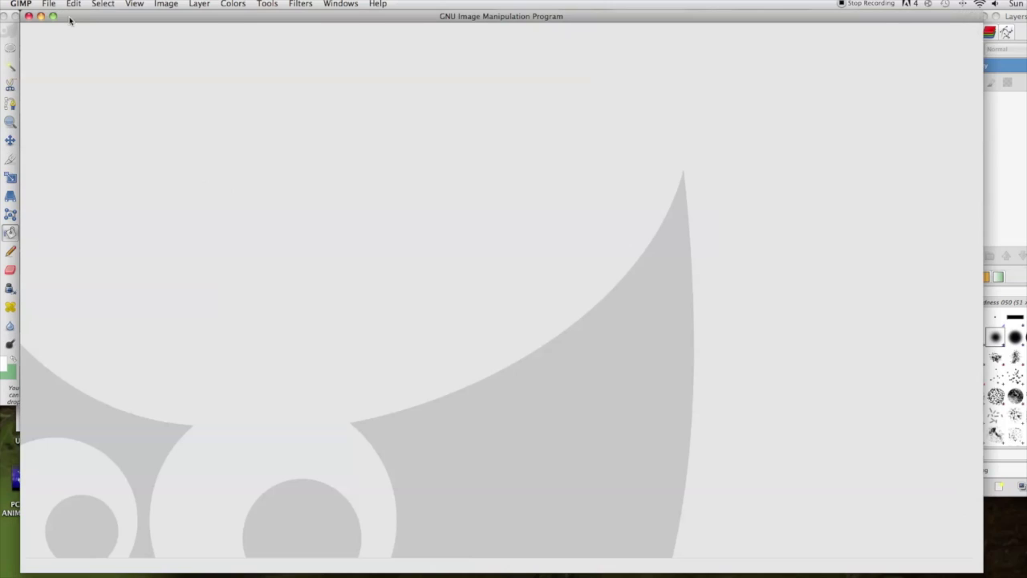
- Switch to GIMP and open the cut-out picture imageedit_2_9720897104.png from the Downloads folder
{"action": "left_click", "coordinate": [48, 5]}
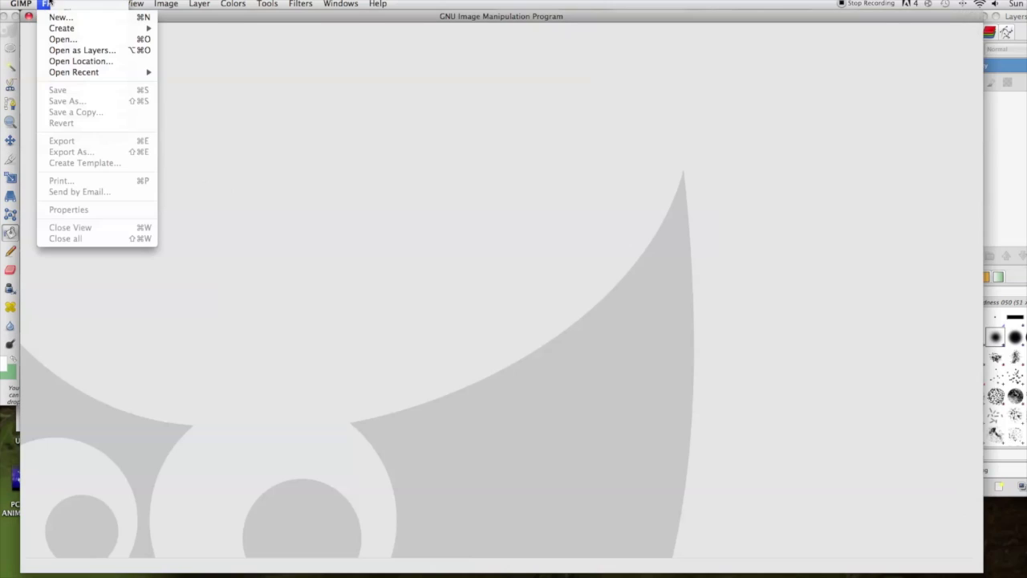
{"action": "left_click", "coordinate": [68, 39]}
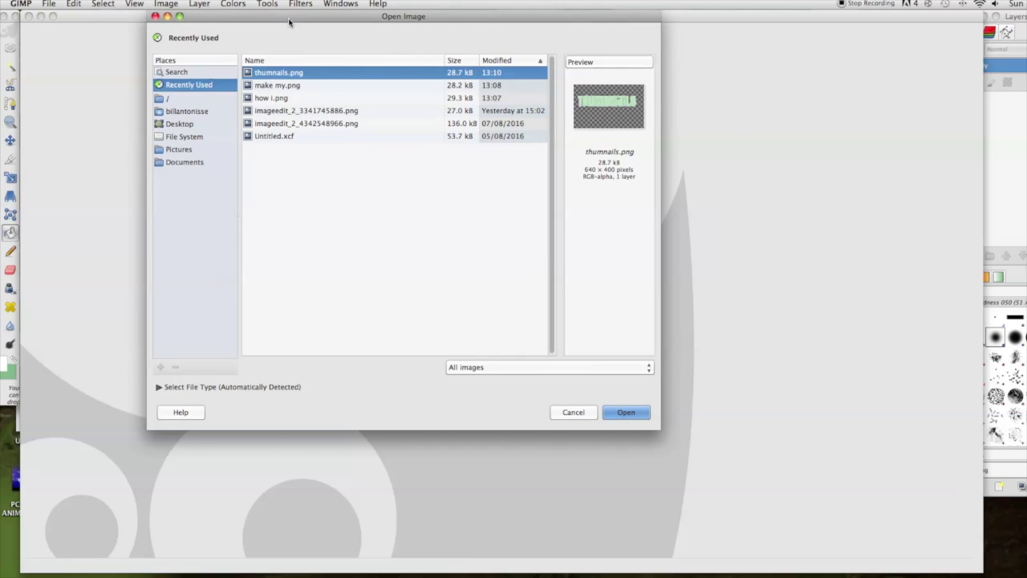
{"action": "left_click", "coordinate": [191, 161]}
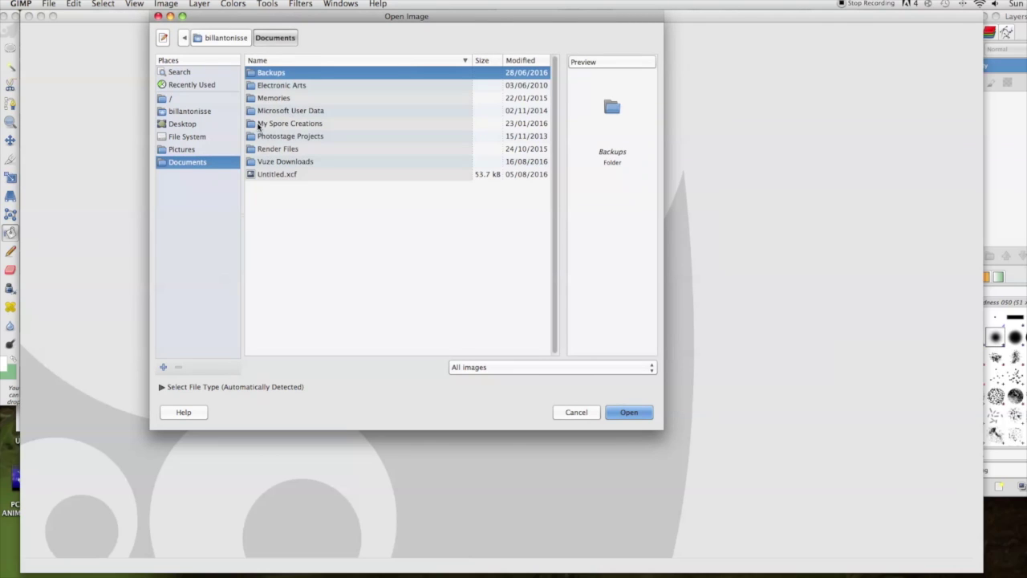
{"action": "left_click", "coordinate": [176, 151]}
{"action": "left_click", "coordinate": [474, 221]}
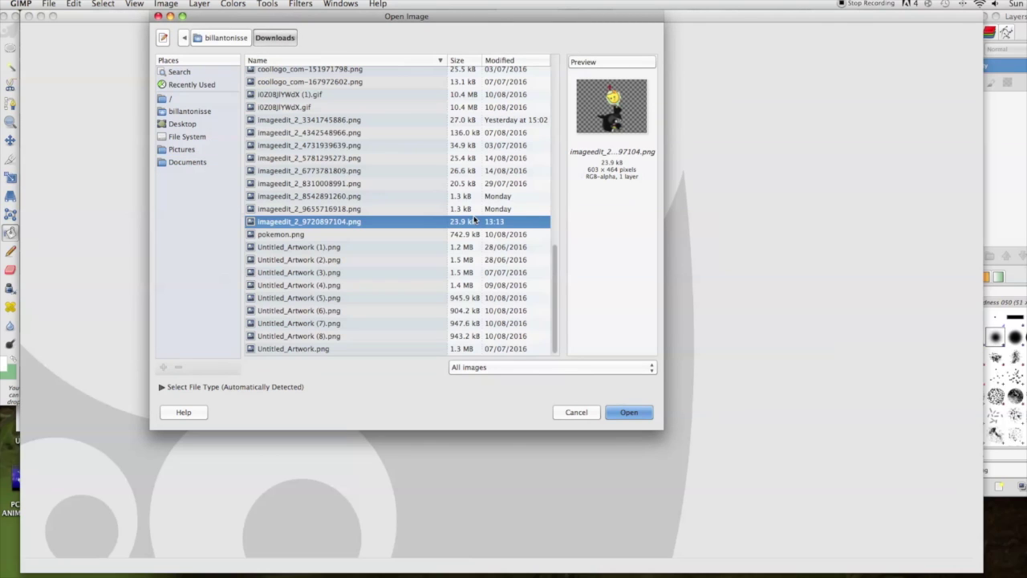
{"action": "left_click", "coordinate": [631, 416]}
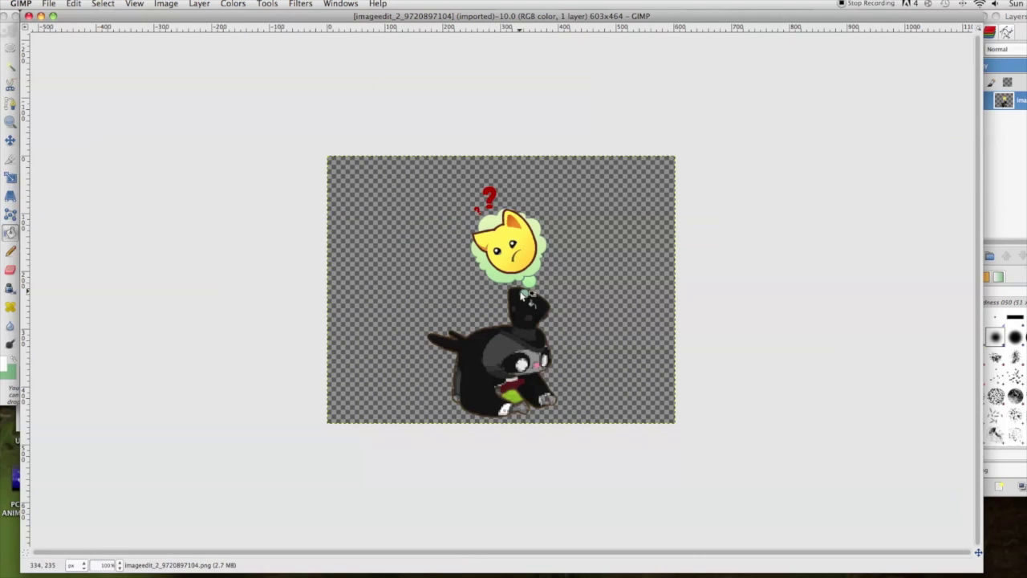
- Erase the leftover green patch between the sloth's front arm and body with the Eraser
{"action": "double_click", "coordinate": [11, 120]}
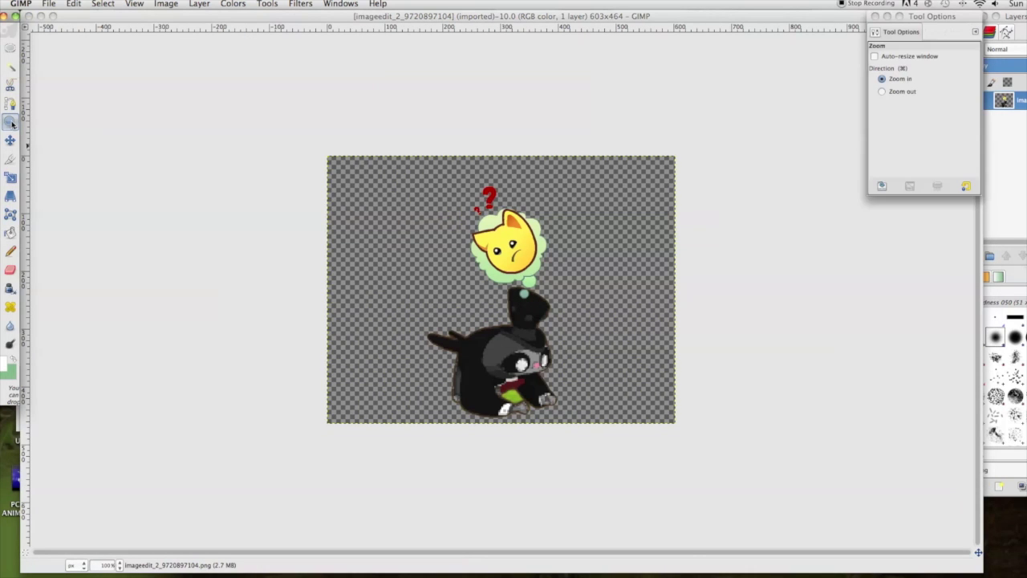
{"action": "left_click", "coordinate": [518, 391]}
{"action": "left_click", "coordinate": [518, 391]}
{"action": "left_click", "coordinate": [519, 391]}
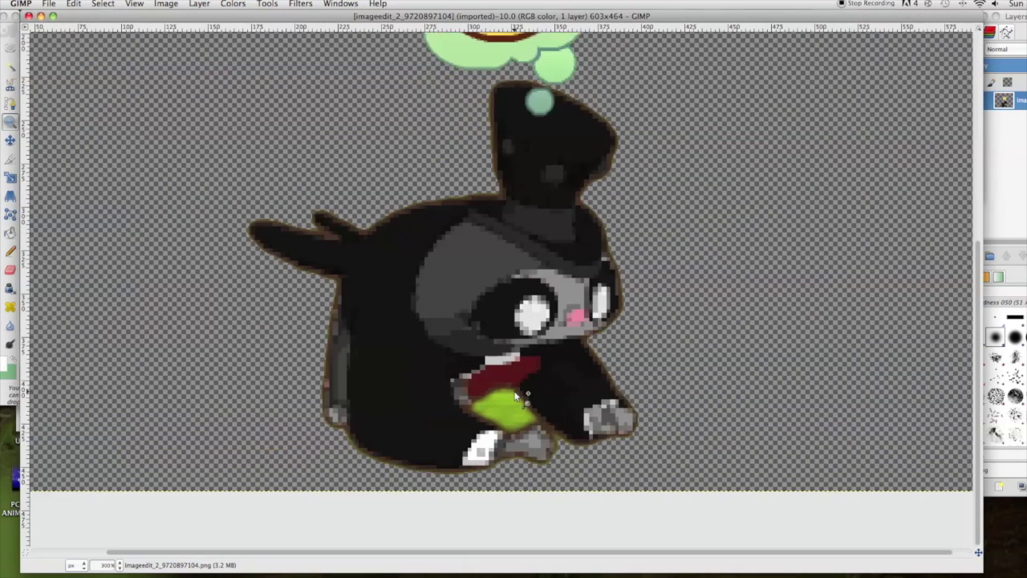
{"action": "left_click", "coordinate": [513, 390]}
{"action": "left_click", "coordinate": [508, 390]}
{"action": "left_click", "coordinate": [10, 250]}
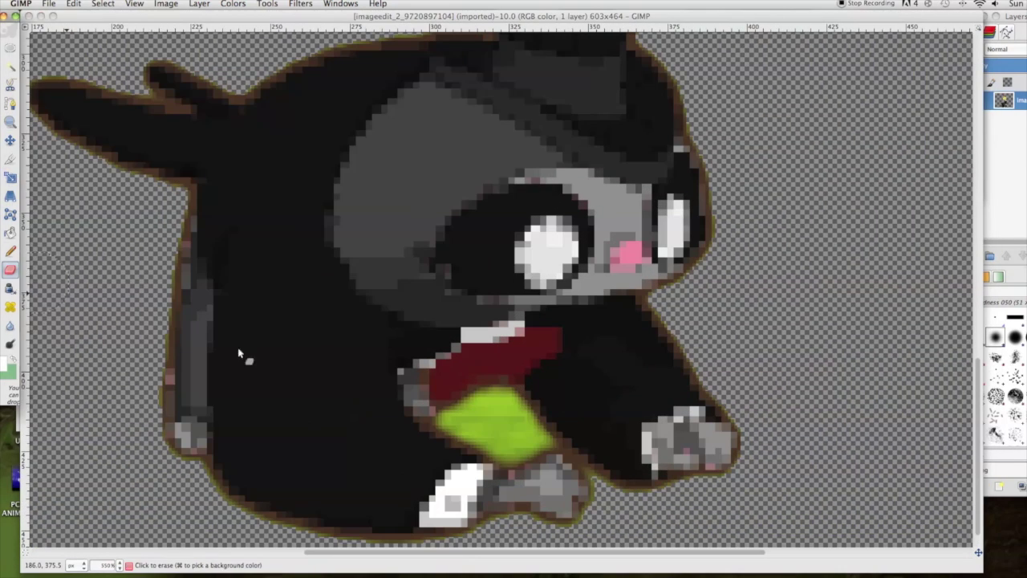
{"action": "double_click", "coordinate": [10, 270]}
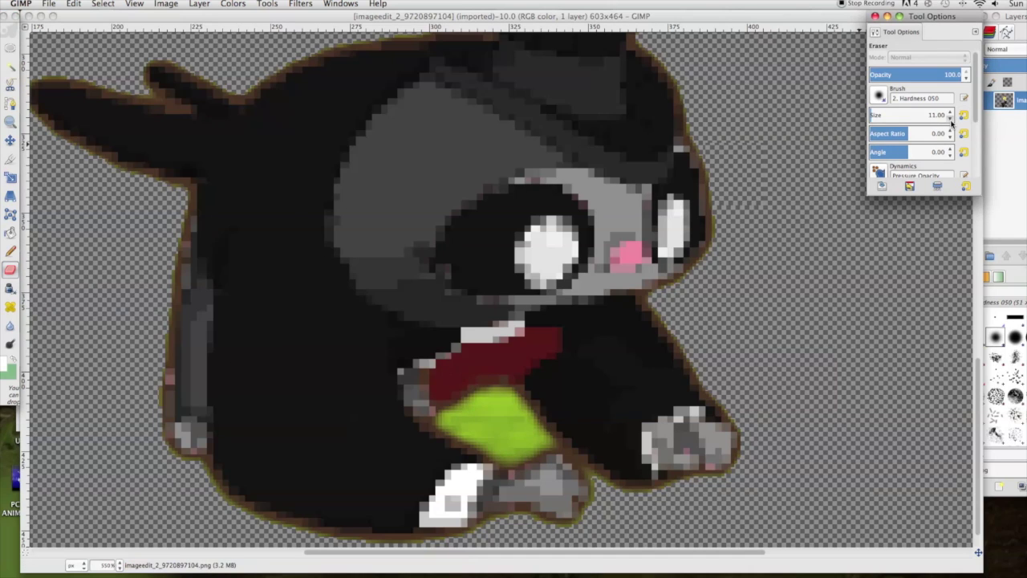
{"action": "left_click_drag", "start_coordinate": [494, 421], "coordinate": [451, 423]}
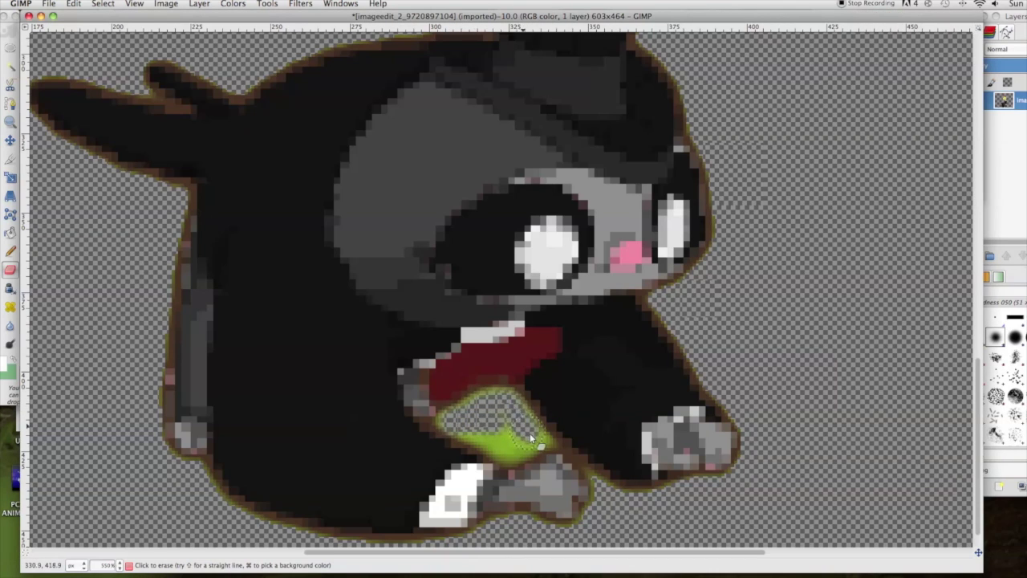
{"action": "mouse_move", "coordinate": [539, 443]}
{"action": "left_mouse_down"}
{"action": "mouse_move", "coordinate": [501, 452]}
{"action": "mouse_move", "coordinate": [467, 432]}
{"action": "mouse_move", "coordinate": [503, 454]}
{"action": "mouse_move", "coordinate": [483, 434]}
{"action": "mouse_move", "coordinate": [517, 427]}
{"action": "mouse_move", "coordinate": [455, 425]}
{"action": "left_mouse_up"}
{"action": "key", "text": "z"}
{"action": "scroll", "coordinate": [499, 410], "scroll_direction": "down", "scroll_amount": 4}
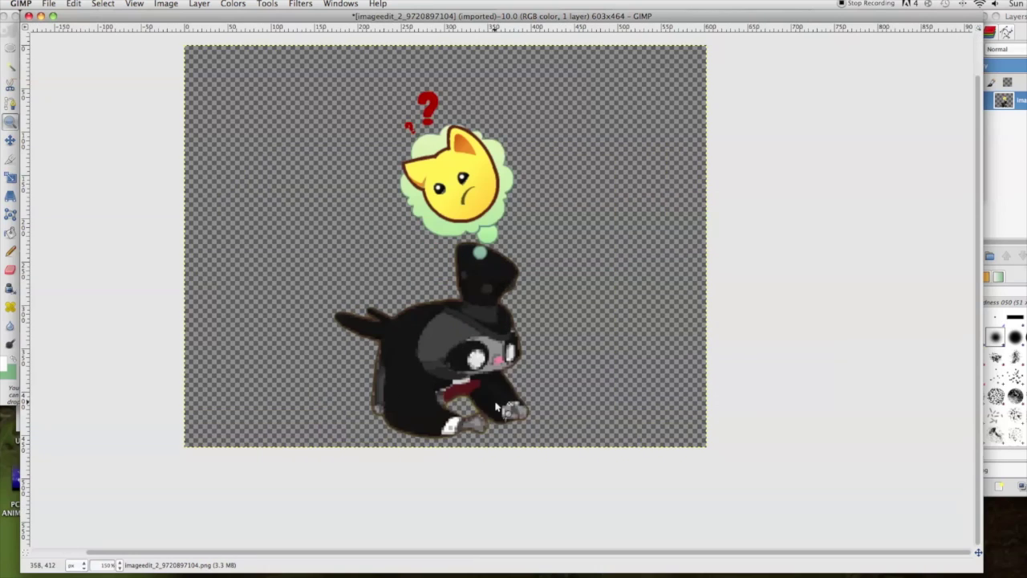
{"action": "scroll", "coordinate": [355, 335], "scroll_direction": "up", "scroll_amount": 2}
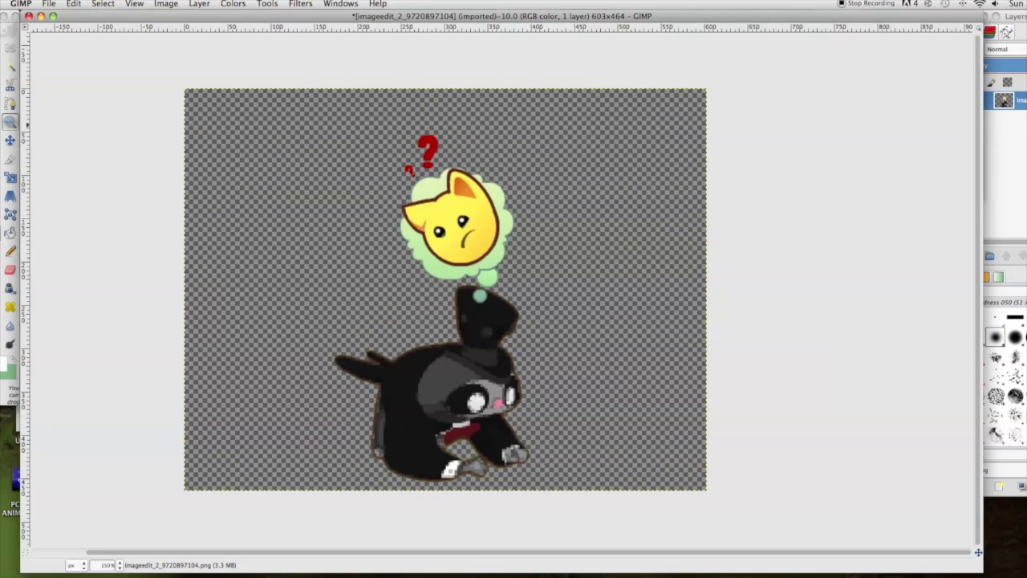
- Select the animal layer's opaque shape with Alpha to Selection and add a new transparent layer beneath it
{"action": "left_click", "coordinate": [2, 270]}
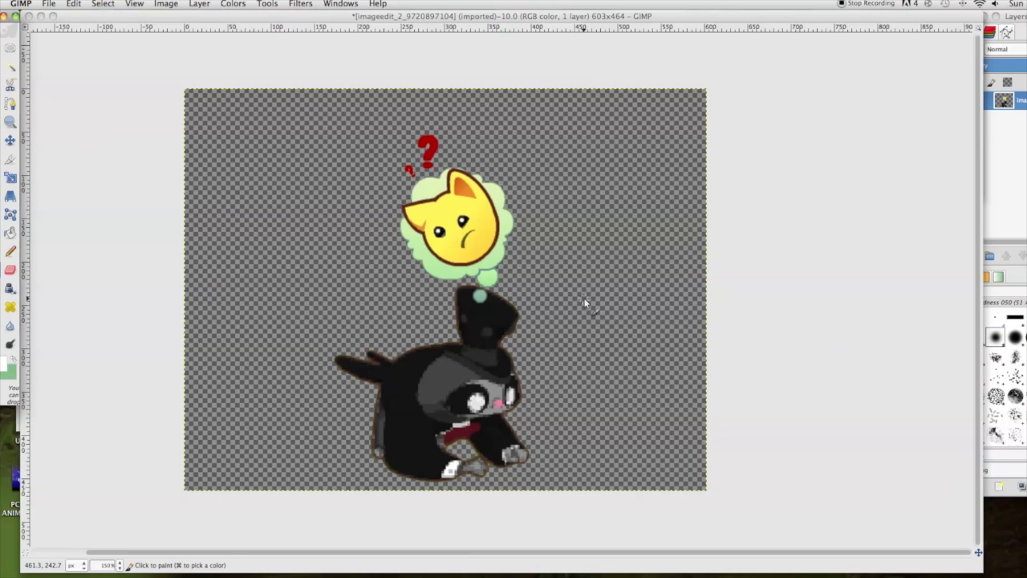
{"action": "right_click", "coordinate": [1003, 100]}
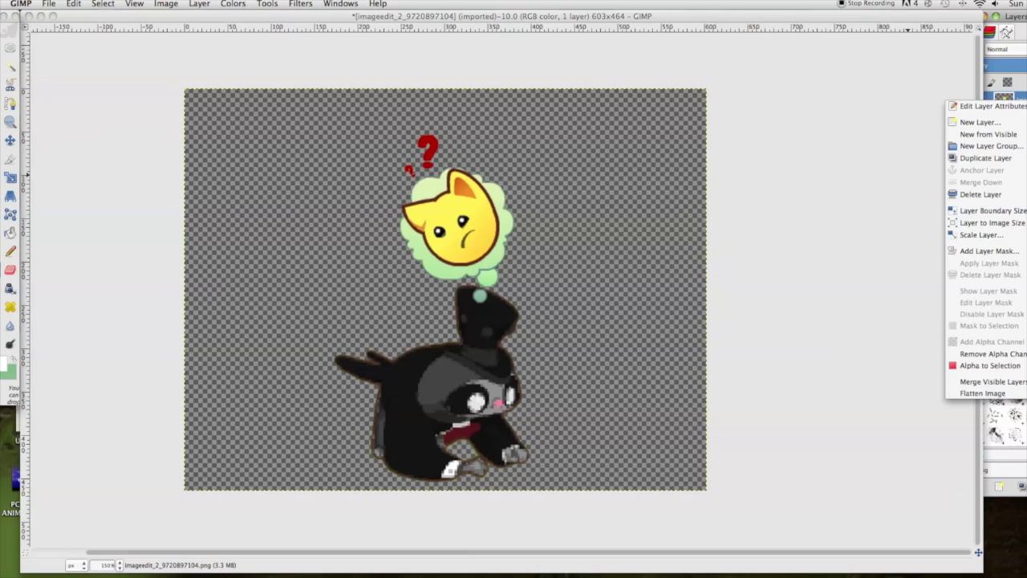
{"action": "left_click", "coordinate": [990, 365]}
{"action": "right_click", "coordinate": [1023, 120]}
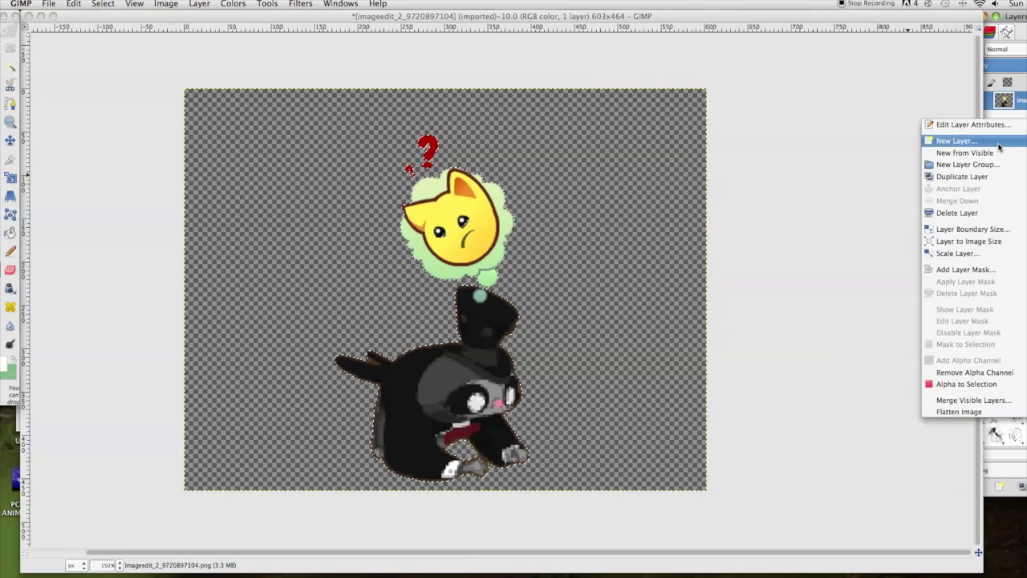
{"action": "left_click", "coordinate": [941, 138]}
{"action": "key", "text": "Return"}
{"action": "left_click_drag", "start_coordinate": [983, 101], "coordinate": [979, 121]}
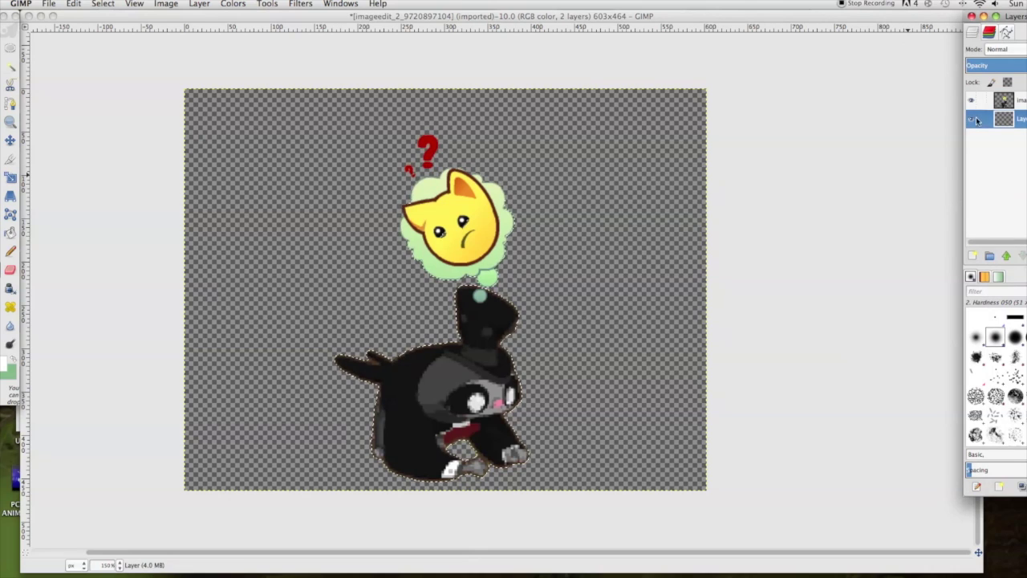
- Grow the selection and fill it with white on the new layer to outline the animal and thought bubble
{"action": "left_click", "coordinate": [94, 4]}
{"action": "left_click", "coordinate": [112, 134]}
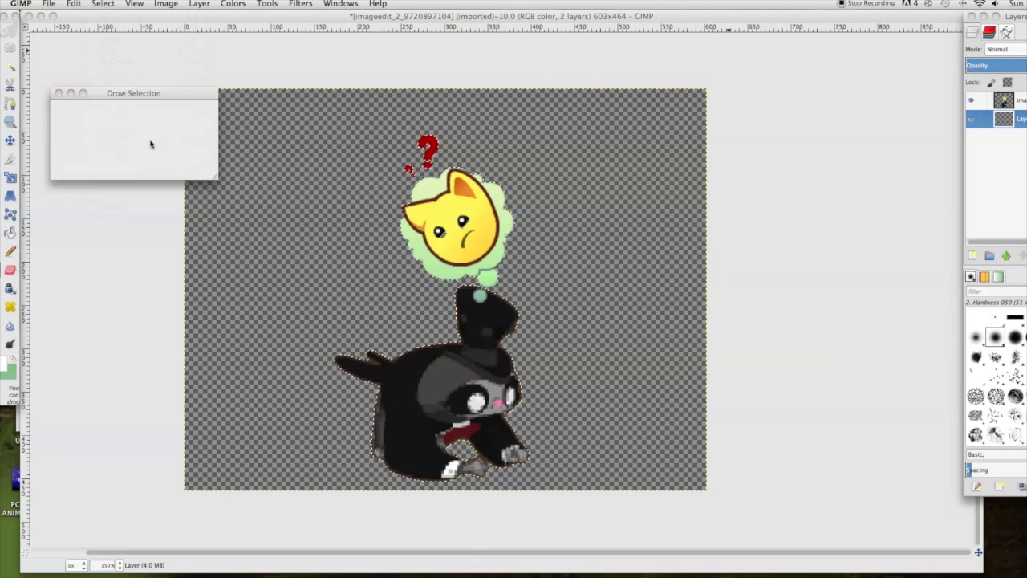
{"action": "left_click", "coordinate": [185, 166]}
{"action": "key", "text": "ctrl+comma"}
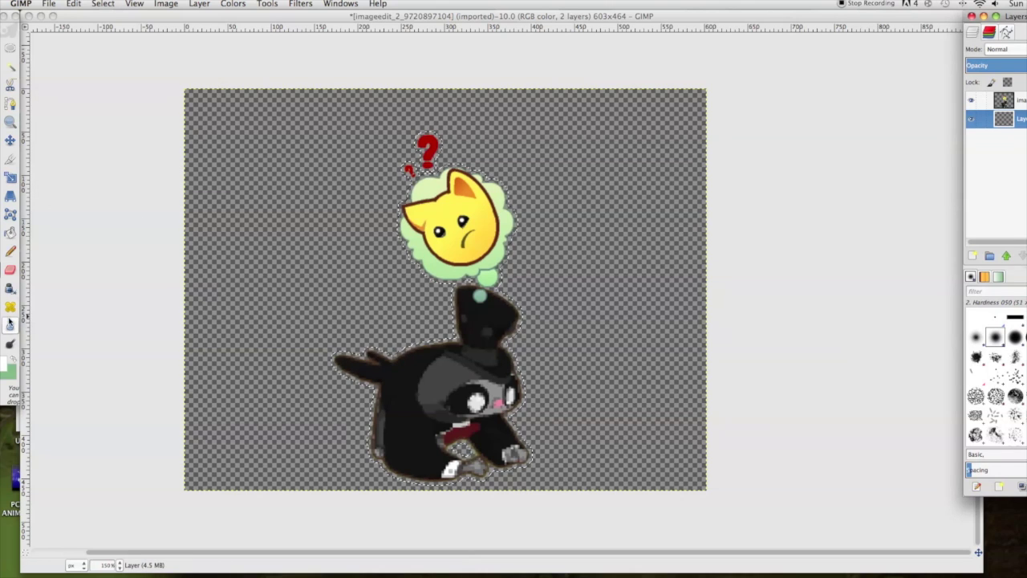
{"action": "left_click", "coordinate": [11, 232]}
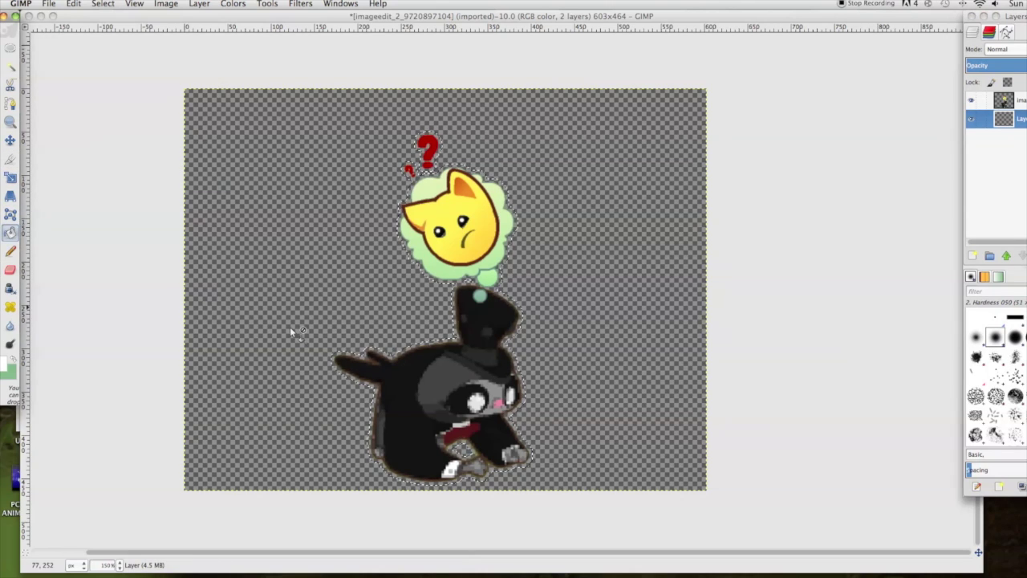
{"action": "left_click", "coordinate": [417, 397]}
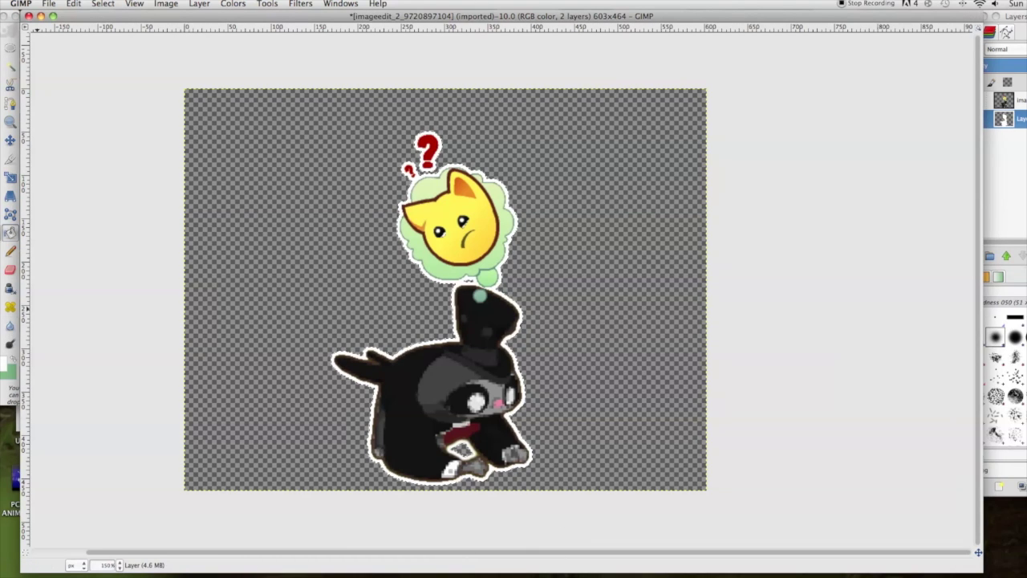
- Set the foreground colour to black and dab the Paintbrush on the yellow cat's face
{"action": "left_click", "coordinate": [4, 269]}
{"action": "left_click", "coordinate": [7, 368]}
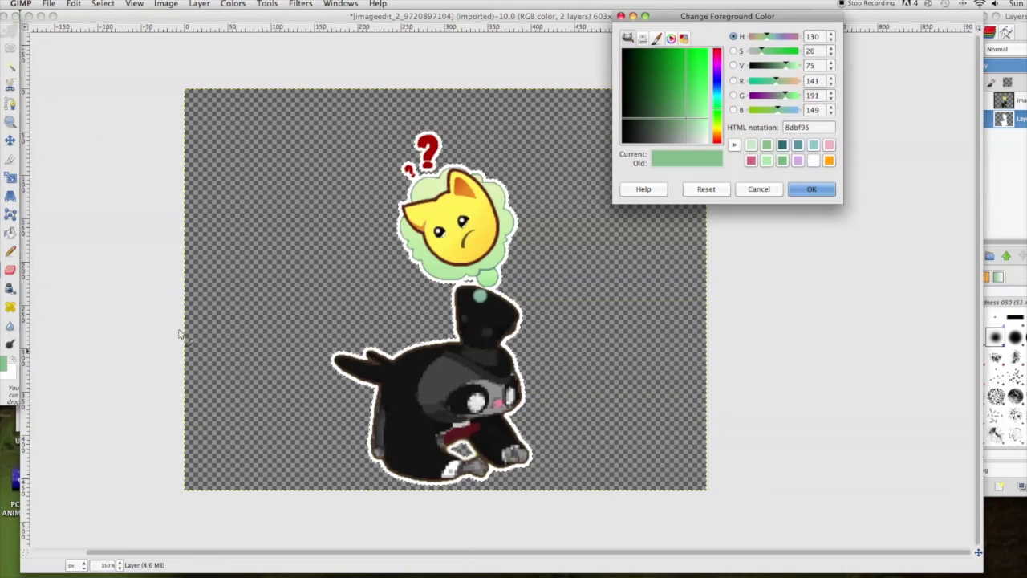
{"action": "left_click", "coordinate": [808, 189]}
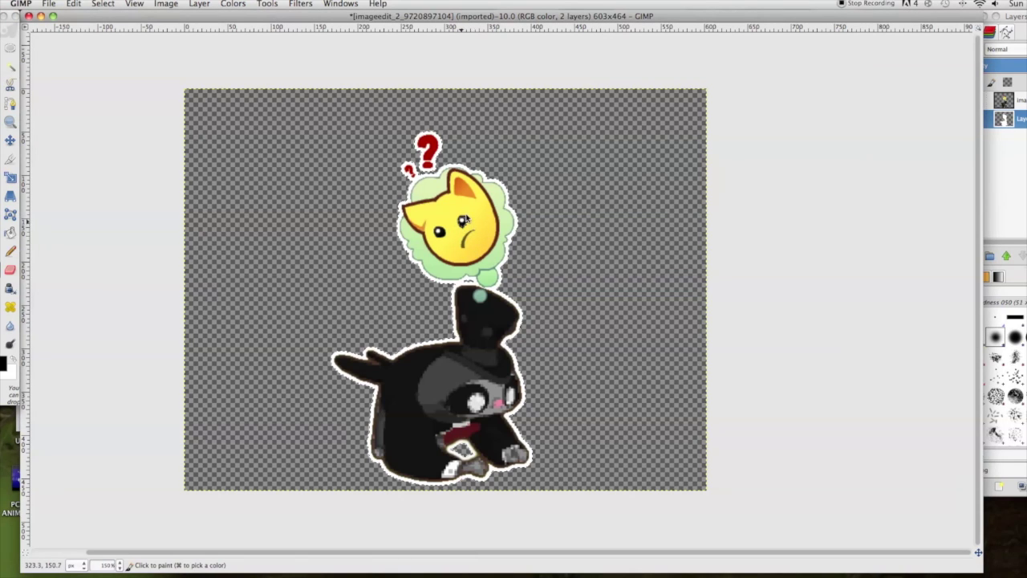
{"action": "left_click", "coordinate": [462, 231]}
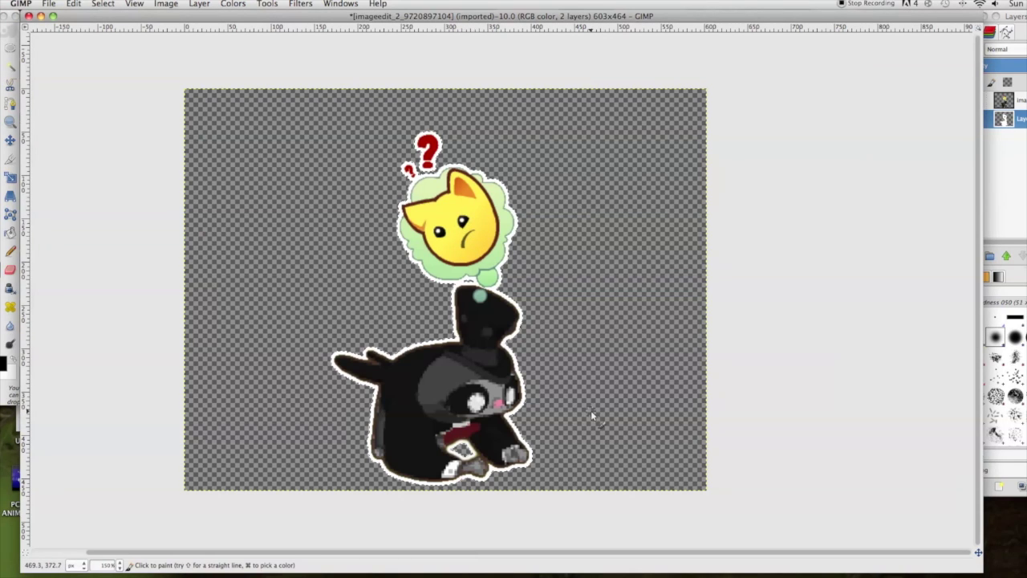
- Export the outlined animal picture to the Desktop as sloth.png with the default PNG options
{"action": "left_click", "coordinate": [48, 3]}
{"action": "left_click", "coordinate": [92, 156]}
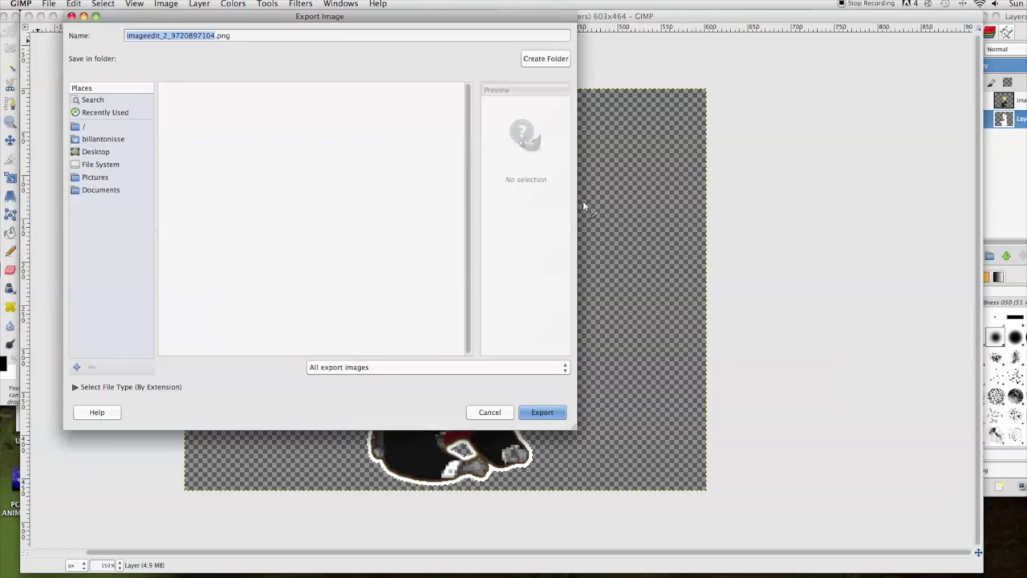
{"action": "left_click", "coordinate": [99, 151]}
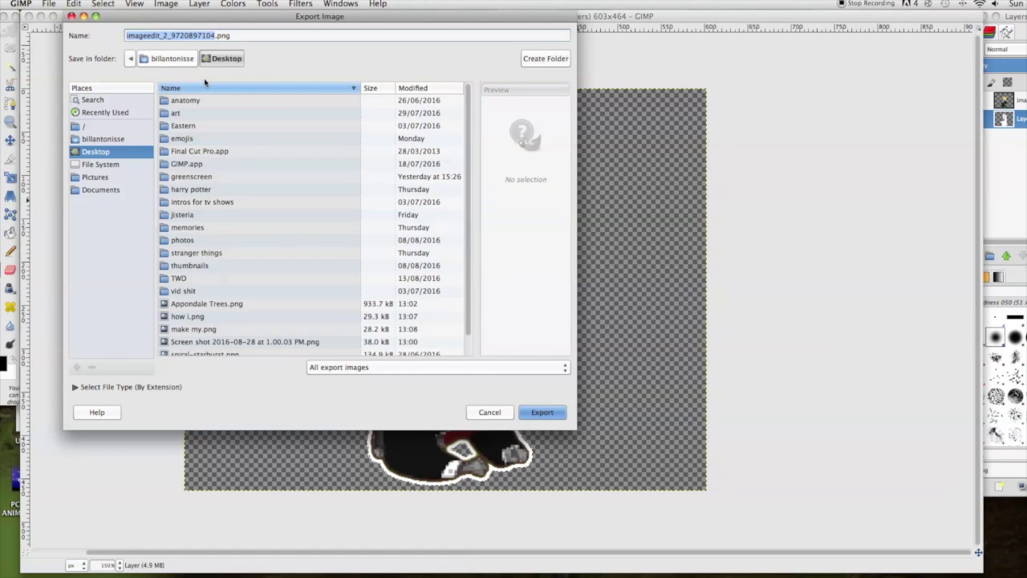
{"action": "type", "text": "sloth"}
{"action": "key", "text": "Return"}
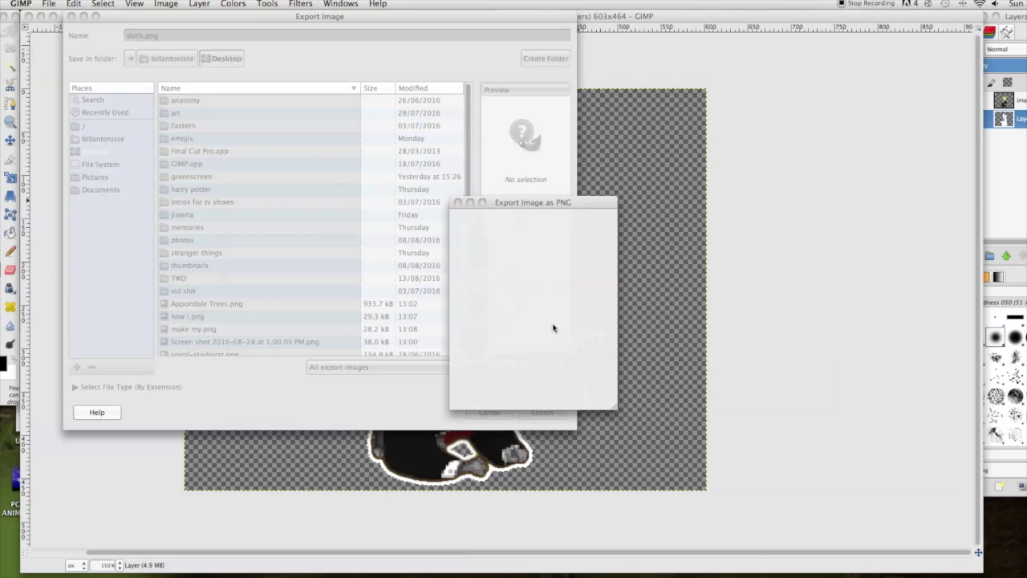
{"action": "left_click", "coordinate": [587, 398]}
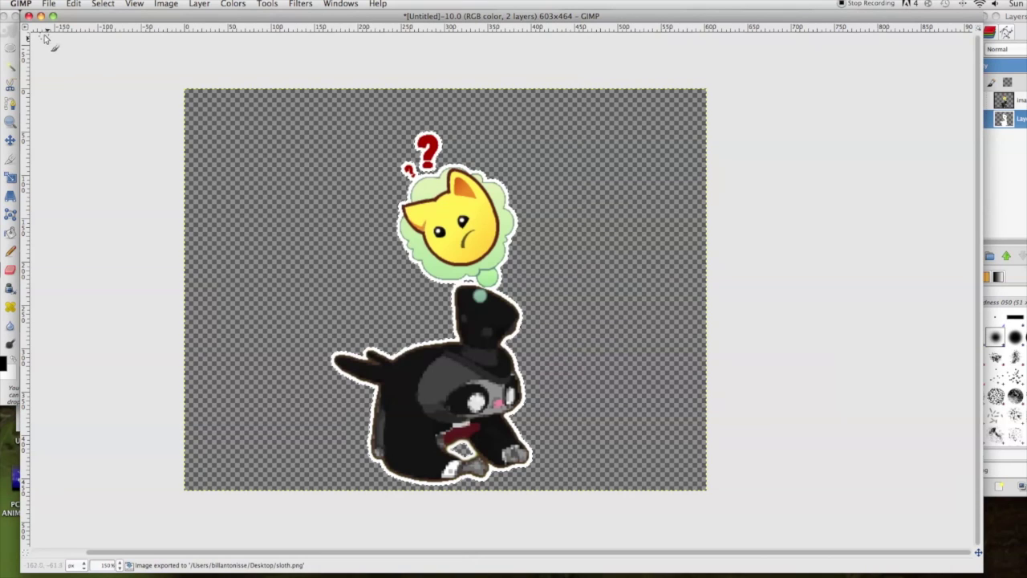
- Close the animal picture without saving it, along with the empty GIMP window
{"action": "left_click", "coordinate": [28, 16]}
{"action": "left_click", "coordinate": [413, 351]}
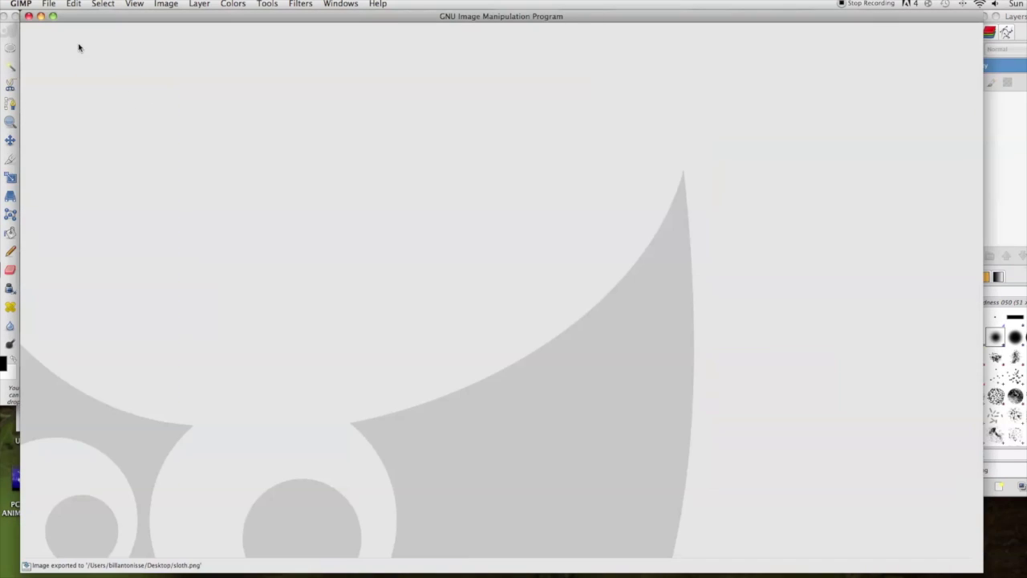
{"action": "left_click", "coordinate": [28, 16]}
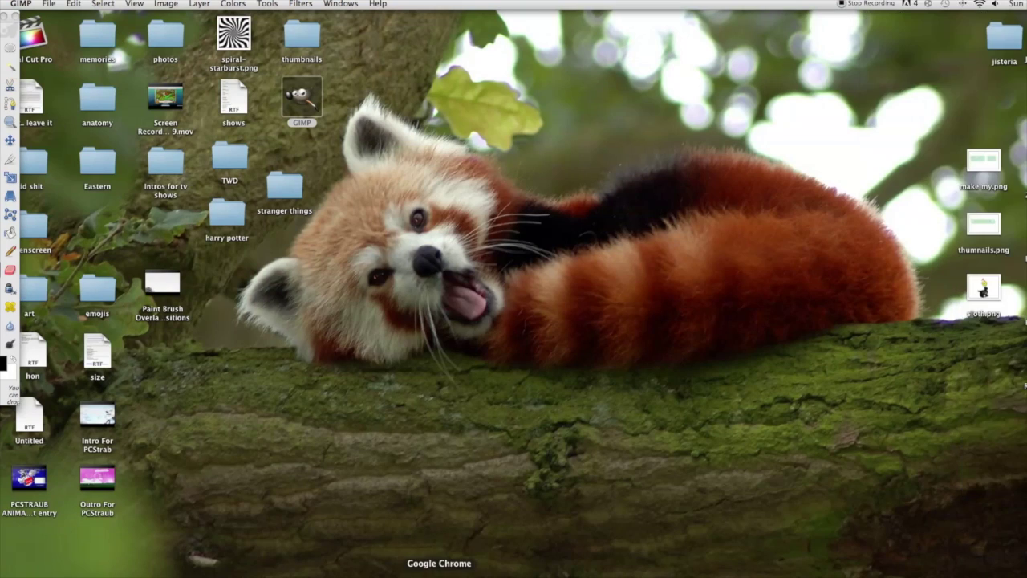
- Switch to Google Chrome, go to picmonkey.com and create a blank widescreen white canvas with a custom design size
{"action": "type", "text": "picmonkey.com"}
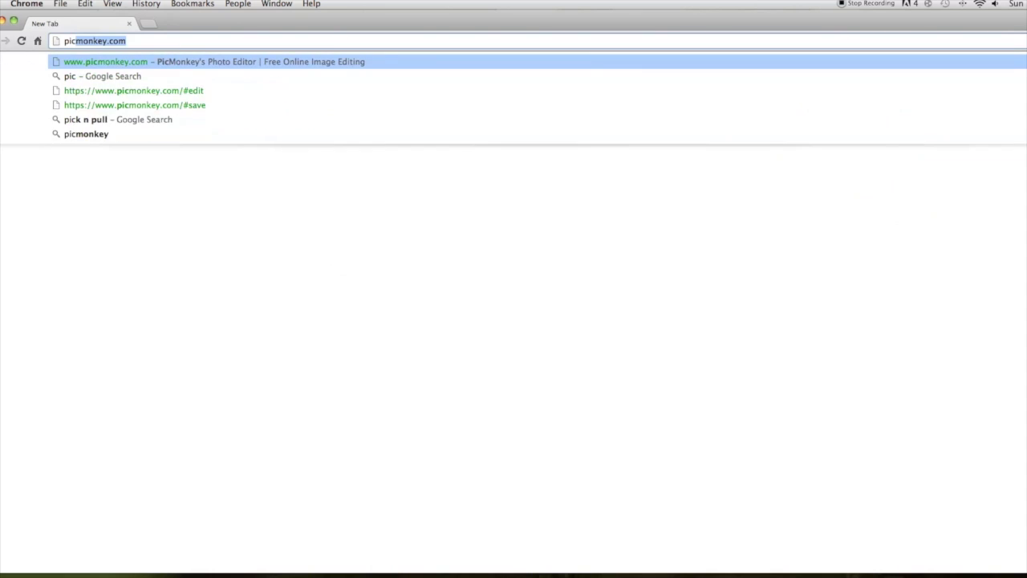
{"action": "key", "text": "Return"}
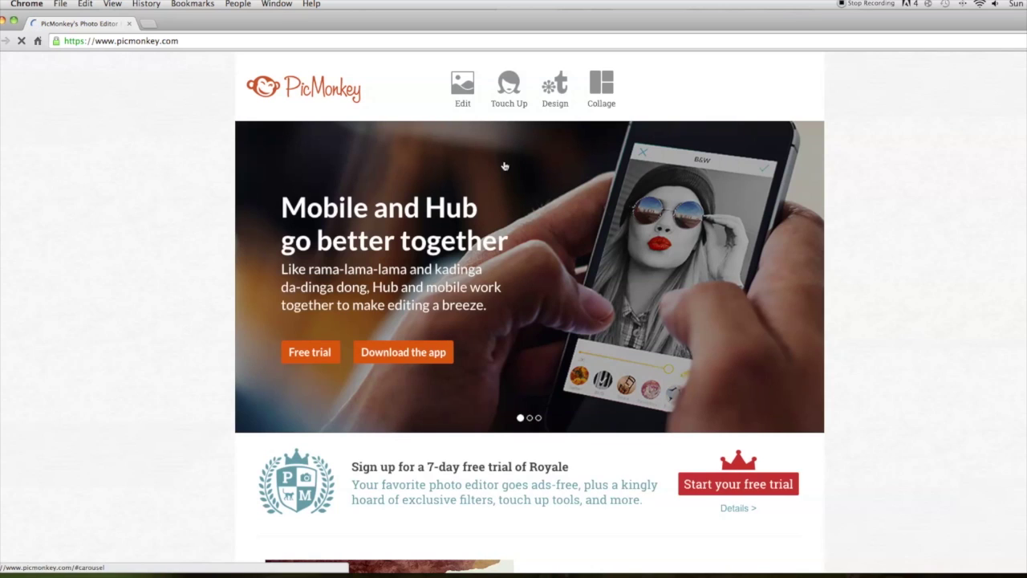
{"action": "mouse_move", "coordinate": [555, 88]}
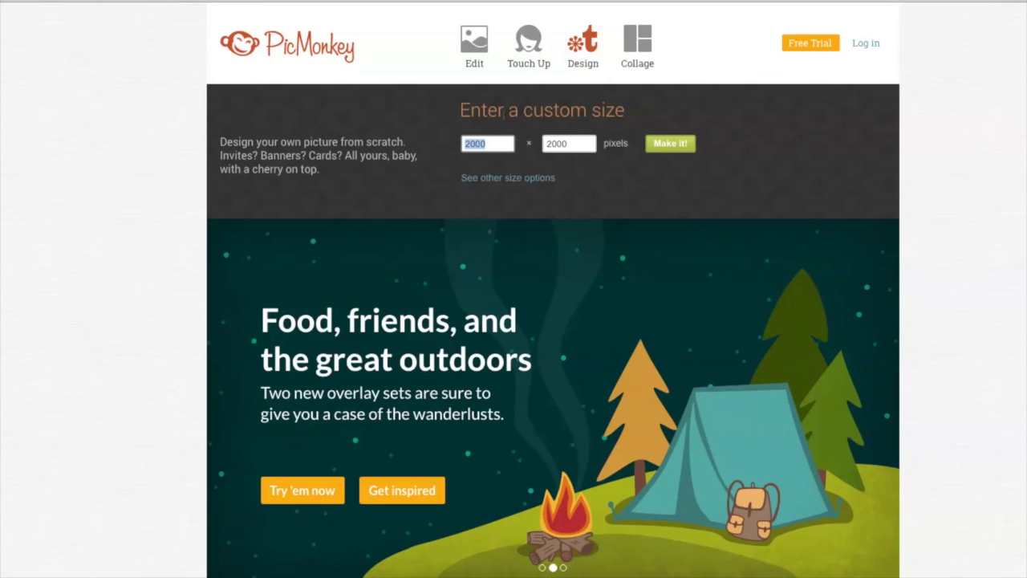
{"action": "type", "text": "28"}
{"action": "key", "text": "Tab"}
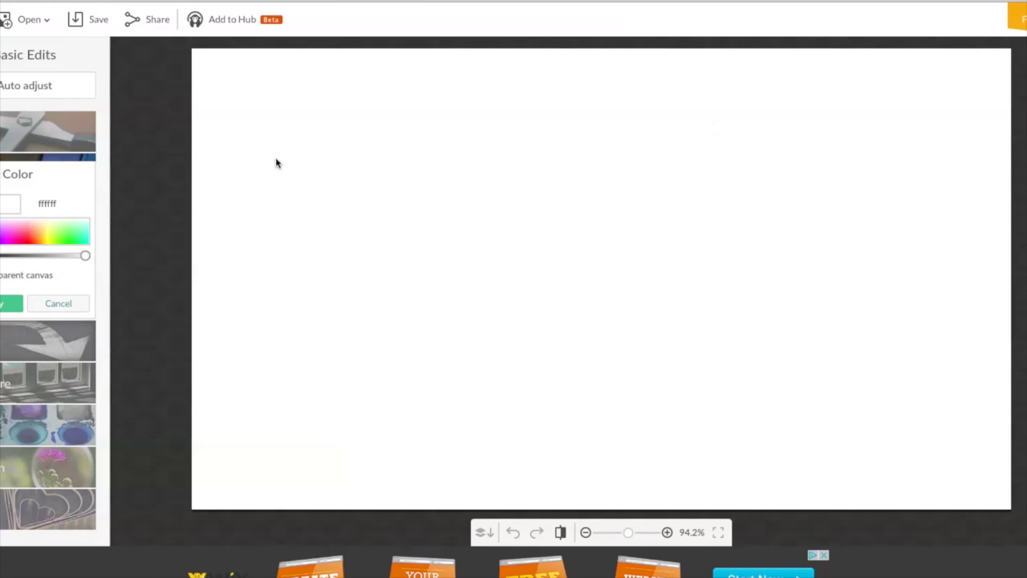
{"action": "left_click", "coordinate": [72, 306]}
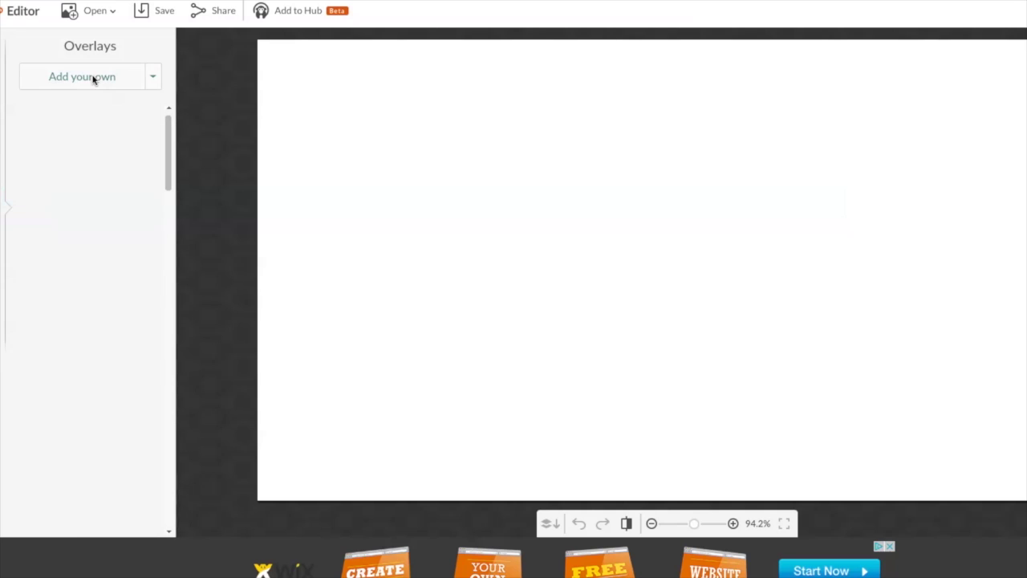
- Add the Desktop picture Appondale Trees.png to the canvas as a custom overlay
{"action": "left_click", "coordinate": [93, 77]}
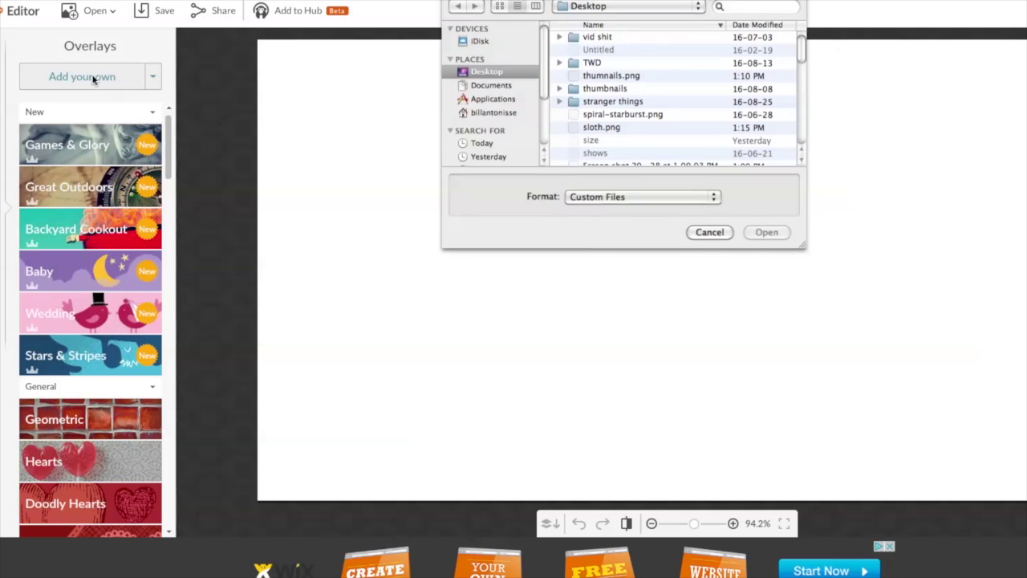
{"action": "scroll", "coordinate": [635, 128], "scroll_direction": "down", "scroll_amount": 10}
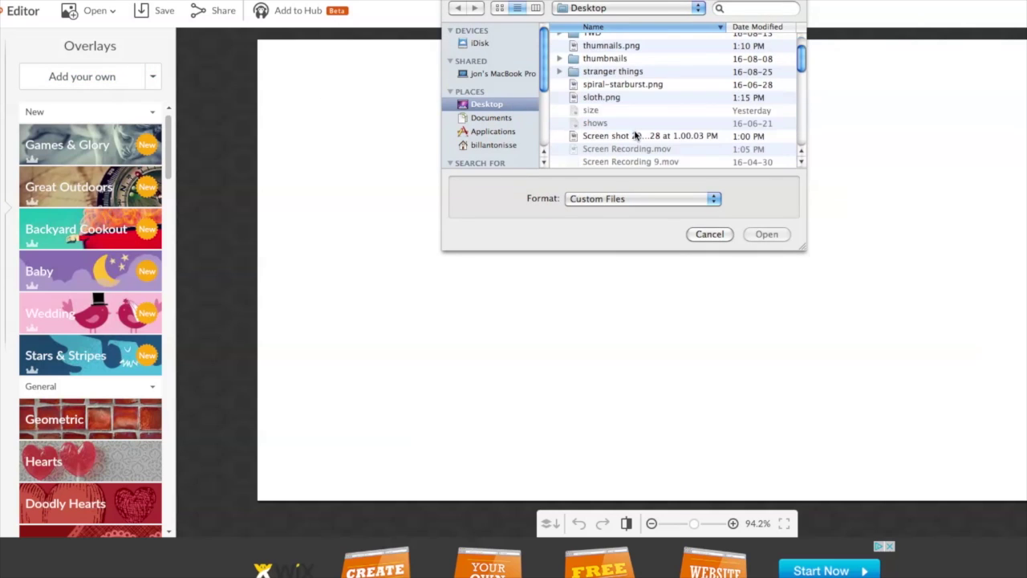
{"action": "scroll", "coordinate": [632, 136], "scroll_direction": "down", "scroll_amount": 3}
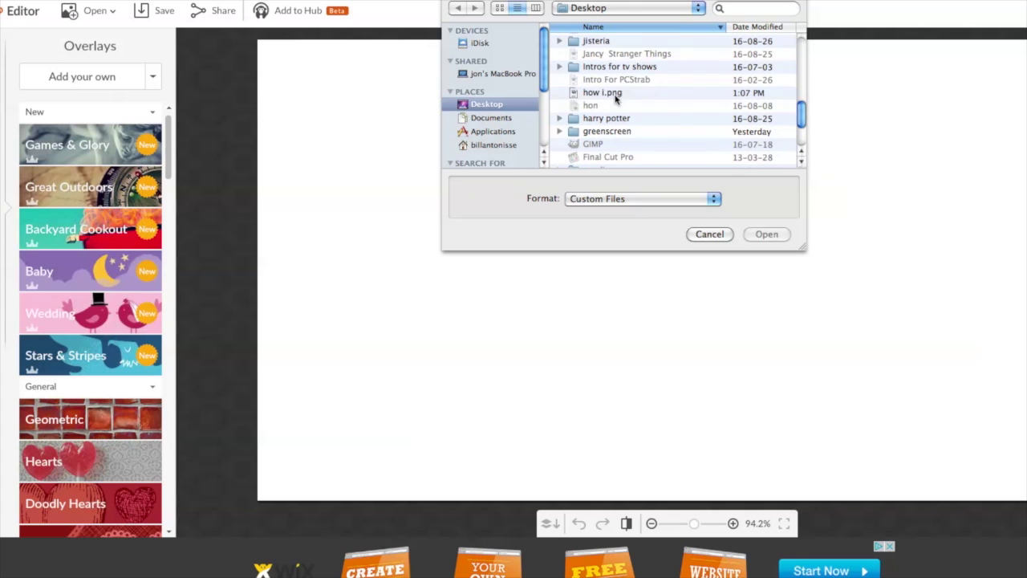
{"action": "left_click", "coordinate": [616, 95]}
{"action": "left_click", "coordinate": [617, 118]}
{"action": "scroll", "coordinate": [617, 112], "scroll_direction": "down", "scroll_amount": 4}
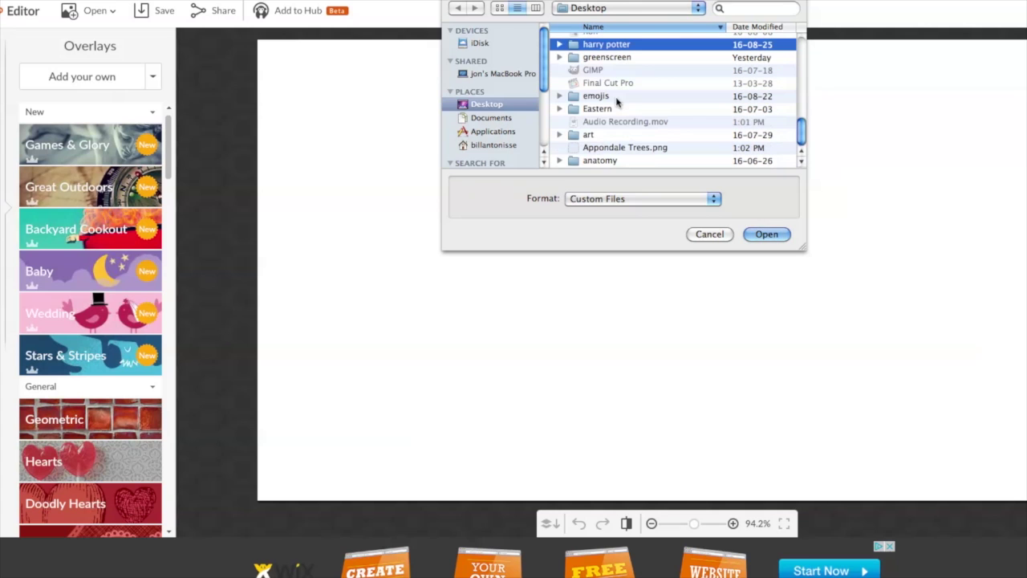
{"action": "left_click", "coordinate": [625, 148]}
{"action": "key", "text": "space"}
{"action": "key", "text": "space"}
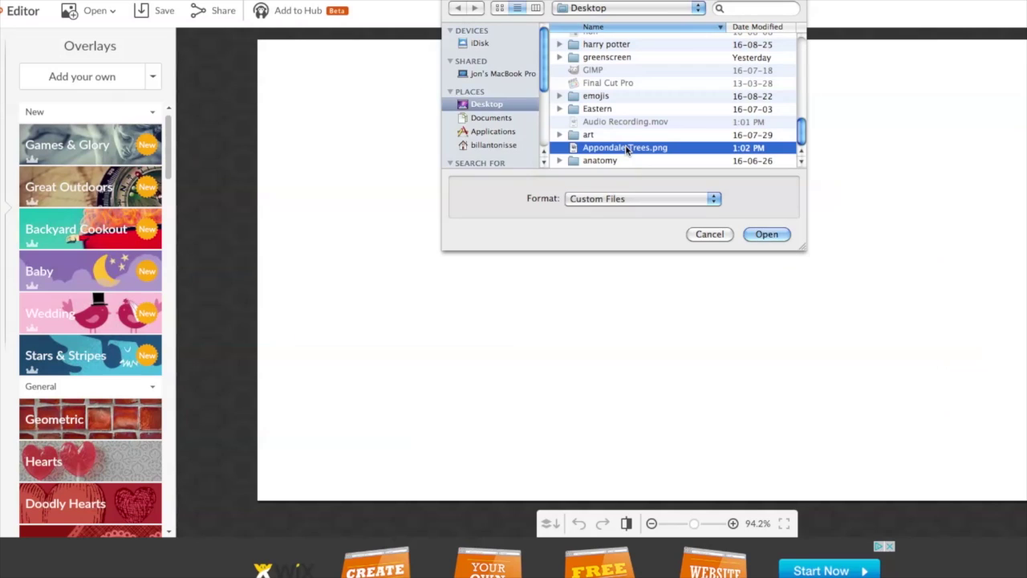
{"action": "left_click", "coordinate": [768, 235]}
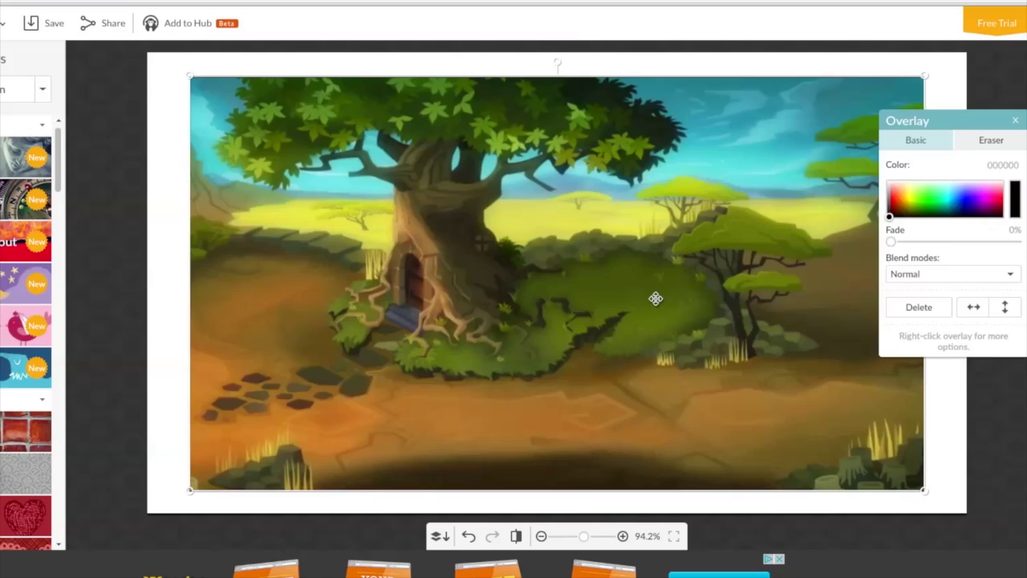
- Move and enlarge the tree background overlay to cover the whole canvas, and tint it dark green (0e2700)
{"action": "left_click_drag", "start_coordinate": [760, 325], "coordinate": [676, 275]}
{"action": "left_click_drag", "start_coordinate": [566, 287], "coordinate": [566, 287]}
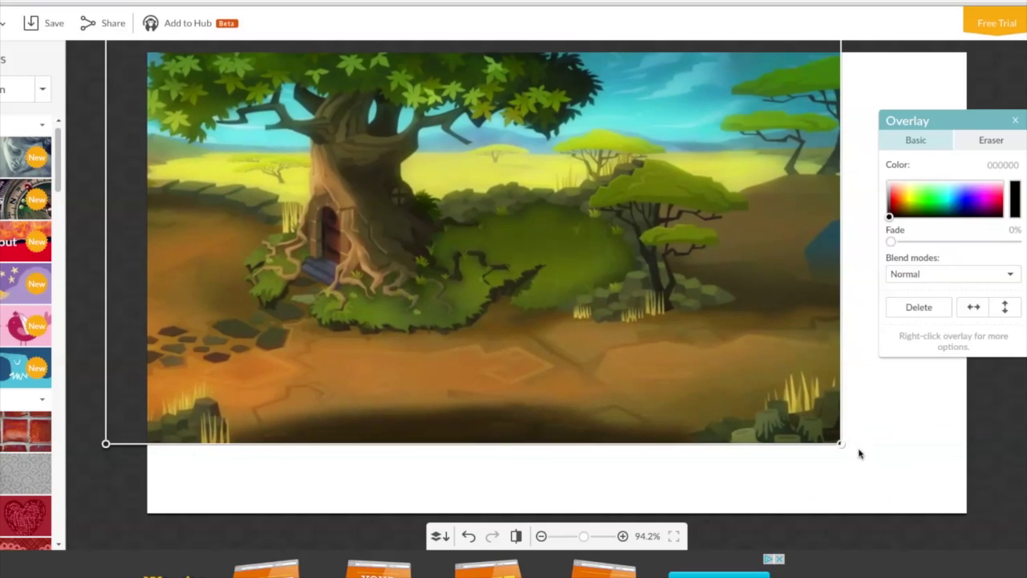
{"action": "left_click_drag", "start_coordinate": [842, 445], "coordinate": [967, 512]}
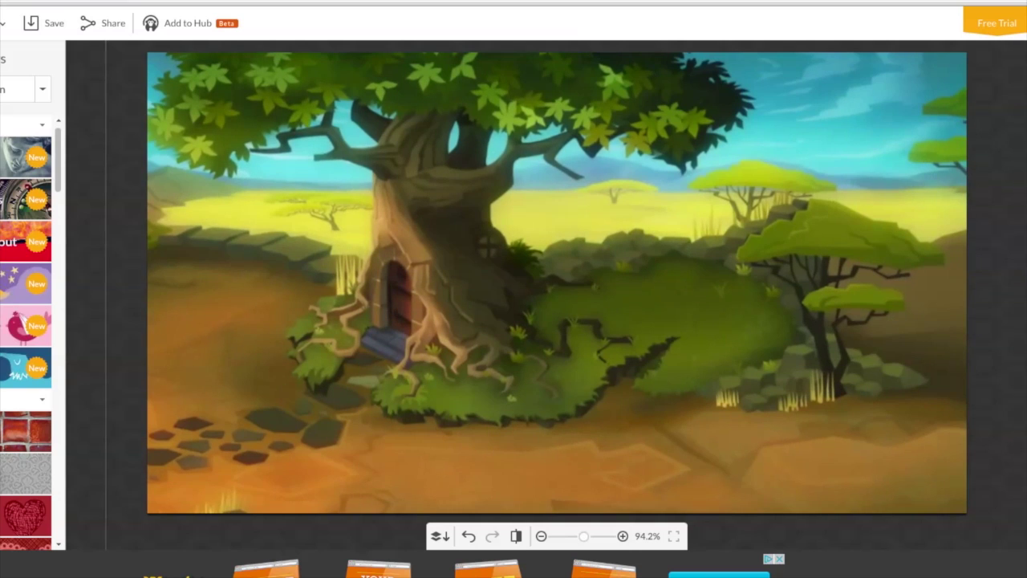
{"action": "left_click_drag", "start_coordinate": [768, 418], "coordinate": [762, 425]}
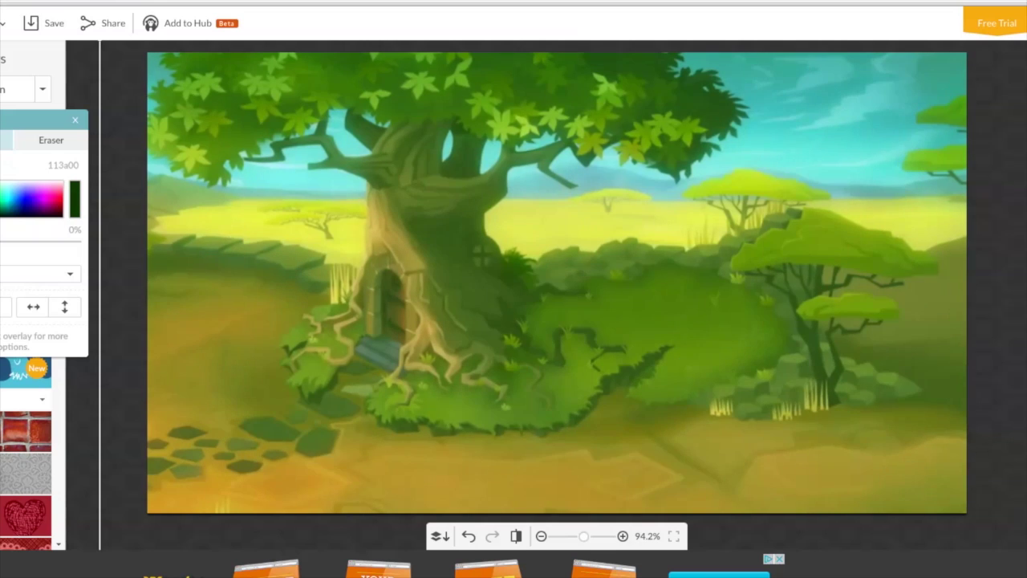
- Preview the Desktop picture spiral-starburst.png and add it to the canvas as a custom overlay
{"action": "left_click", "coordinate": [16, 89]}
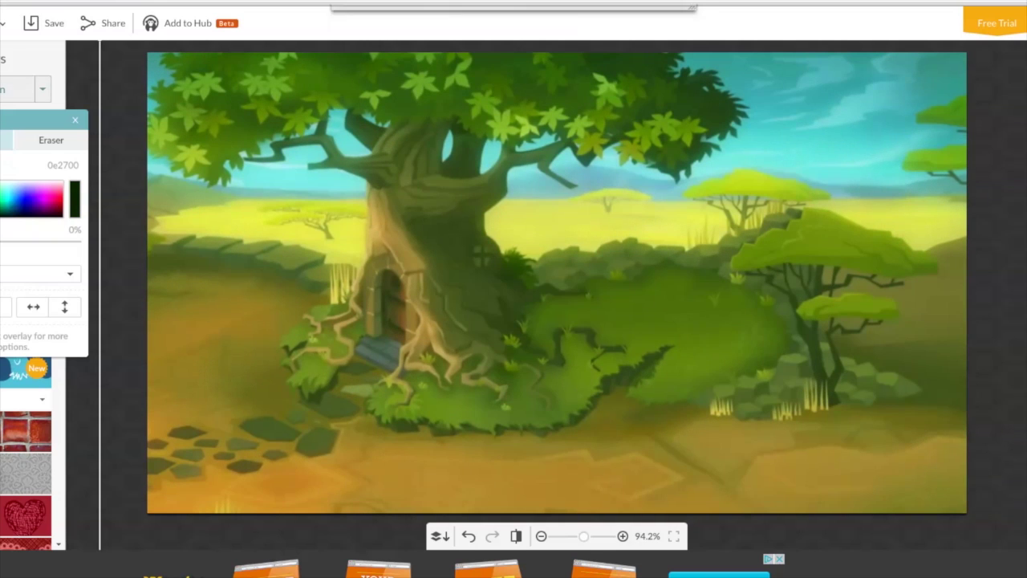
{"action": "left_click", "coordinate": [503, 129]}
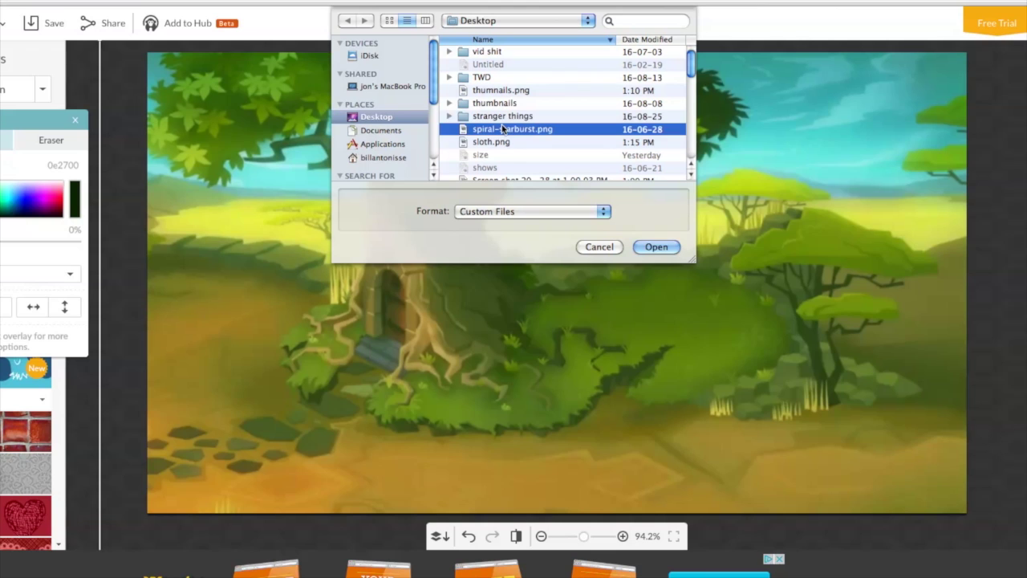
{"action": "key", "text": "space"}
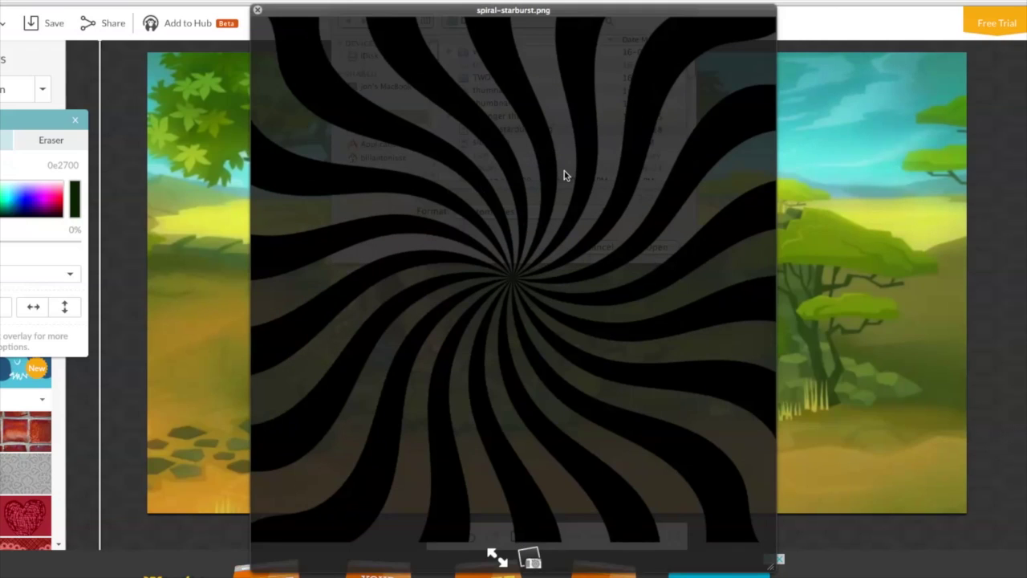
{"action": "key", "text": "space"}
{"action": "key", "text": "Return"}
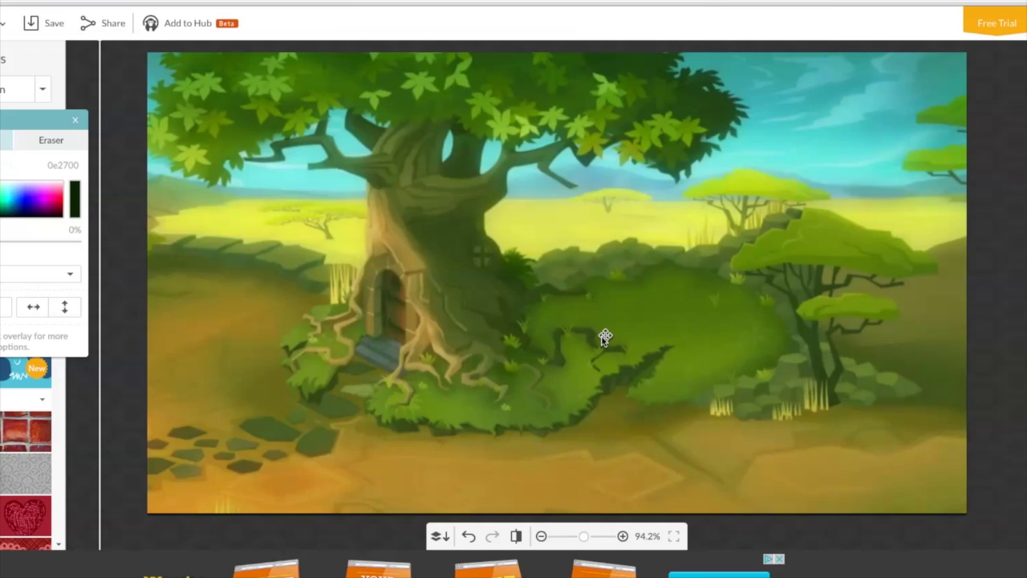
- Enlarge the starburst overlay to cover the entire canvas, with its centre in the lower middle
{"action": "mouse_move", "coordinate": [610, 348]}
{"action": "left_mouse_down"}
{"action": "mouse_move", "coordinate": [409, 226]}
{"action": "mouse_move", "coordinate": [238, 164]}
{"action": "mouse_move", "coordinate": [196, 70]}
{"action": "mouse_move", "coordinate": [574, 257]}
{"action": "mouse_move", "coordinate": [592, 340]}
{"action": "mouse_move", "coordinate": [59, 78]}
{"action": "mouse_move", "coordinate": [66, 41]}
{"action": "left_mouse_up"}
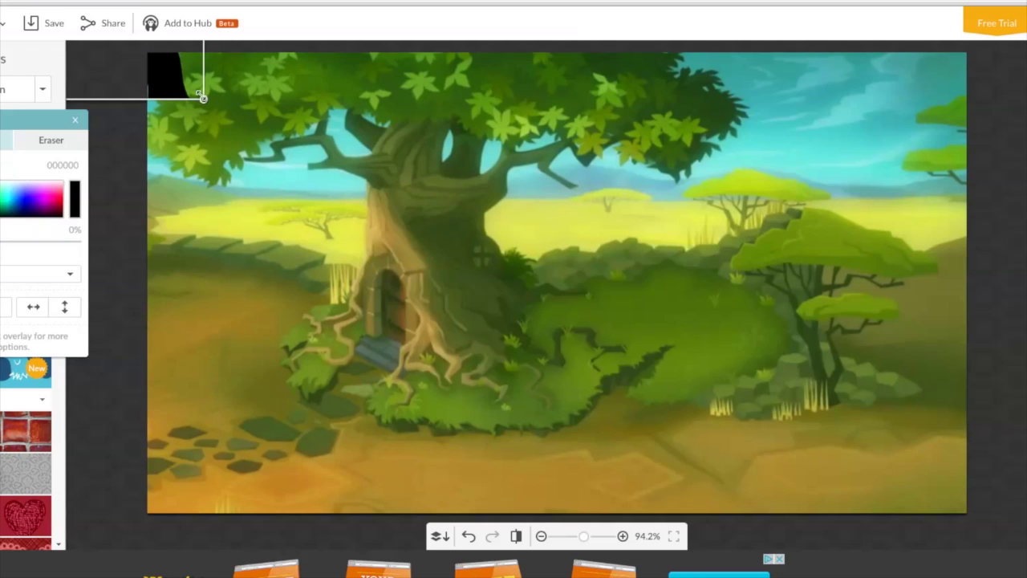
{"action": "left_click_drag", "start_coordinate": [203, 98], "coordinate": [780, 513]}
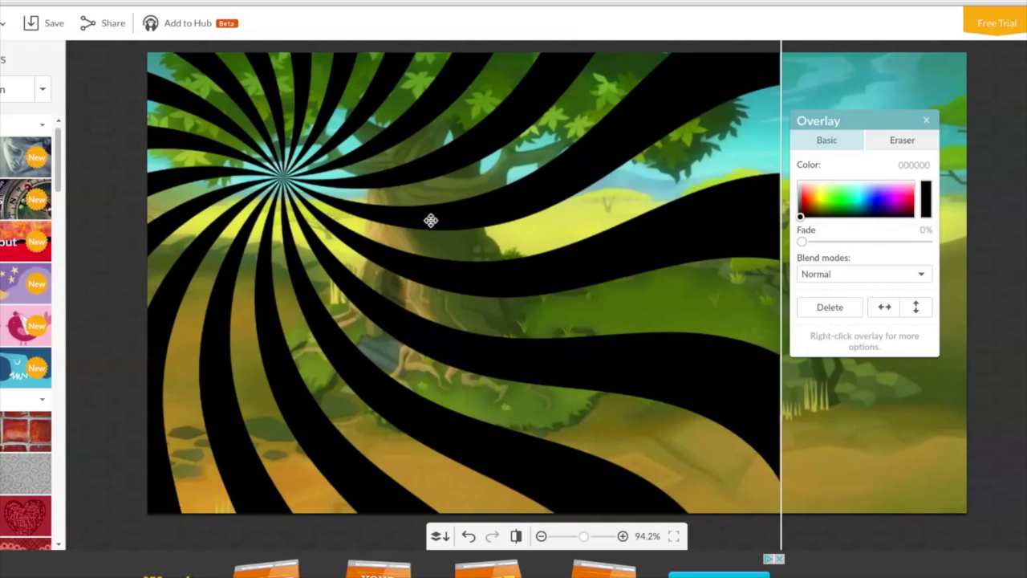
{"action": "left_click_drag", "start_coordinate": [430, 220], "coordinate": [786, 474]}
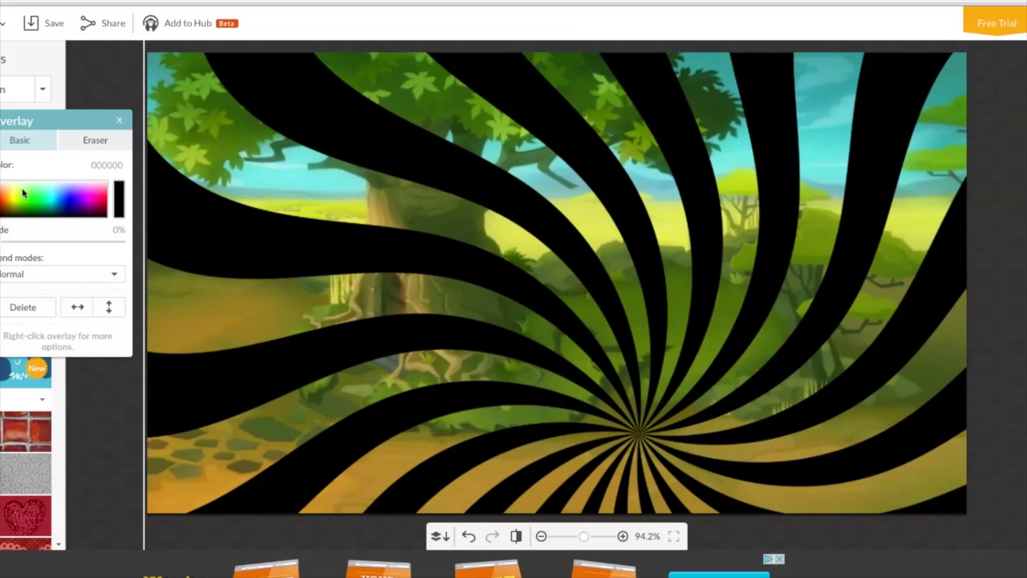
- Recolour the starburst to near-white fdfffc and fade it so its rays are semi-transparent
{"action": "left_click_drag", "start_coordinate": [23, 193], "coordinate": [24, 151]}
{"action": "left_click_drag", "start_coordinate": [55, 245], "coordinate": [81, 247]}
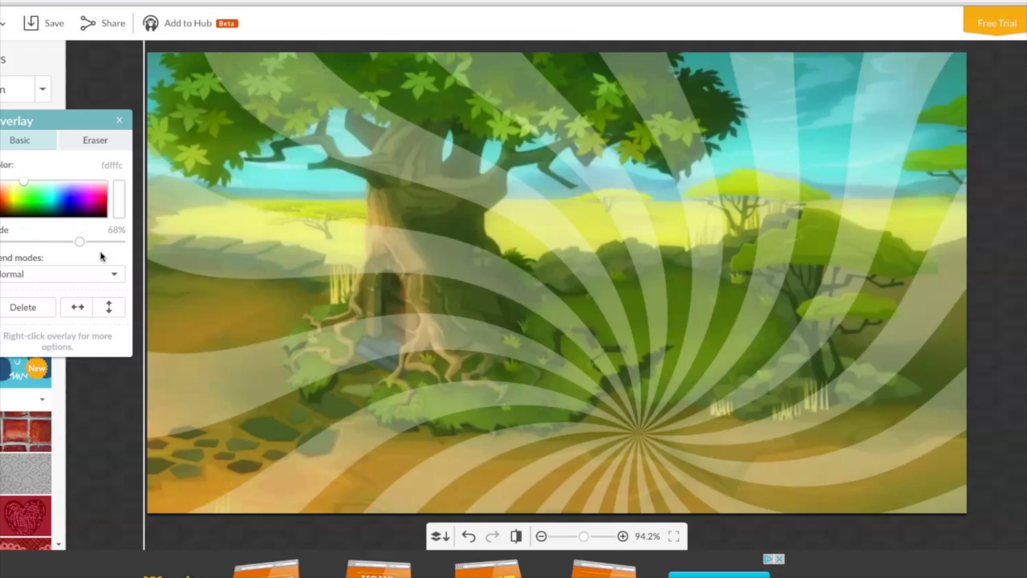
{"action": "left_click", "coordinate": [97, 248]}
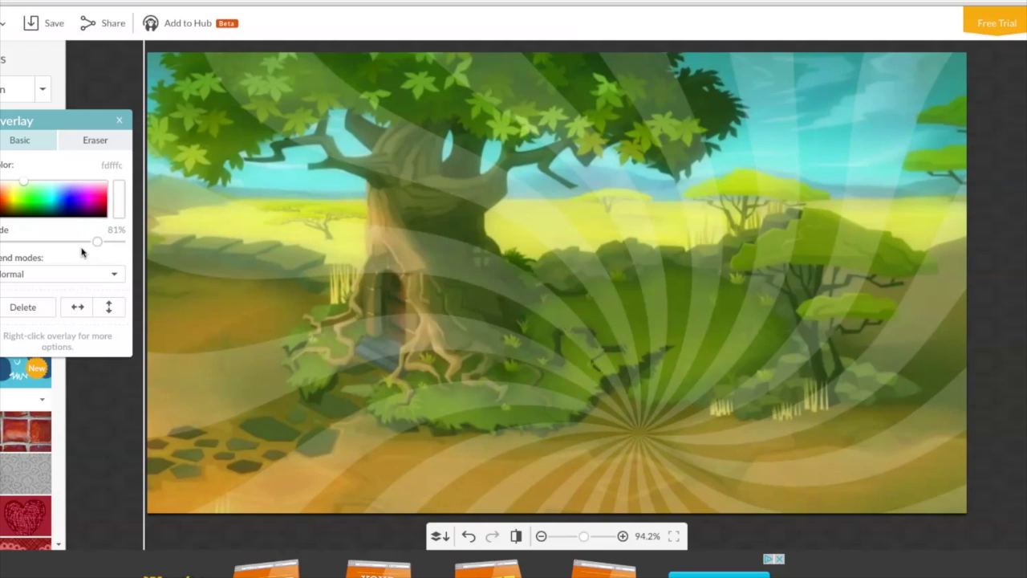
- Preview the Desktop lettering picture thumnails.png and add it as a custom overlay
{"action": "left_click", "coordinate": [96, 409]}
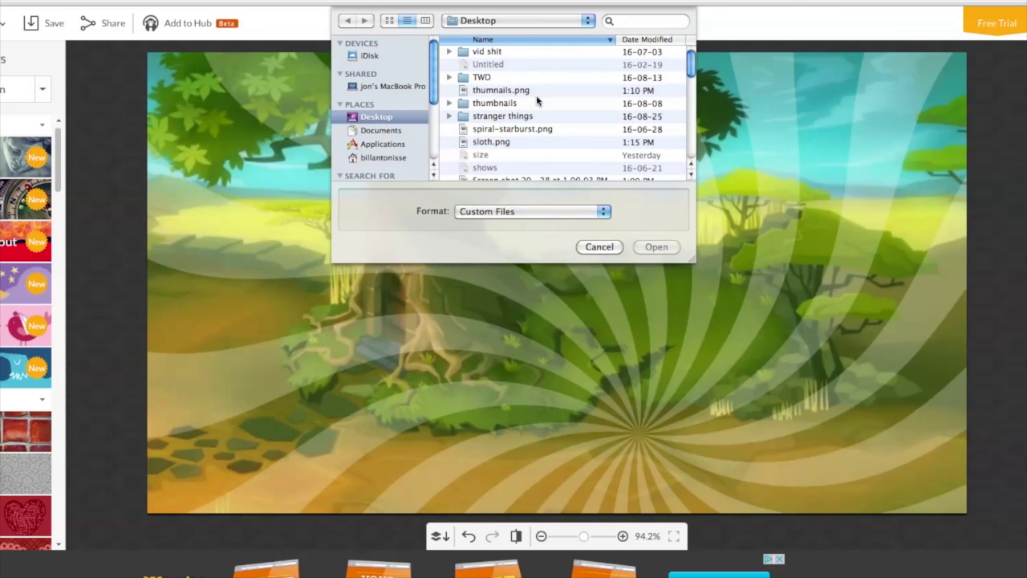
{"action": "left_click", "coordinate": [523, 91]}
{"action": "key", "text": "space"}
{"action": "key", "text": "space"}
{"action": "double_click", "coordinate": [524, 90]}
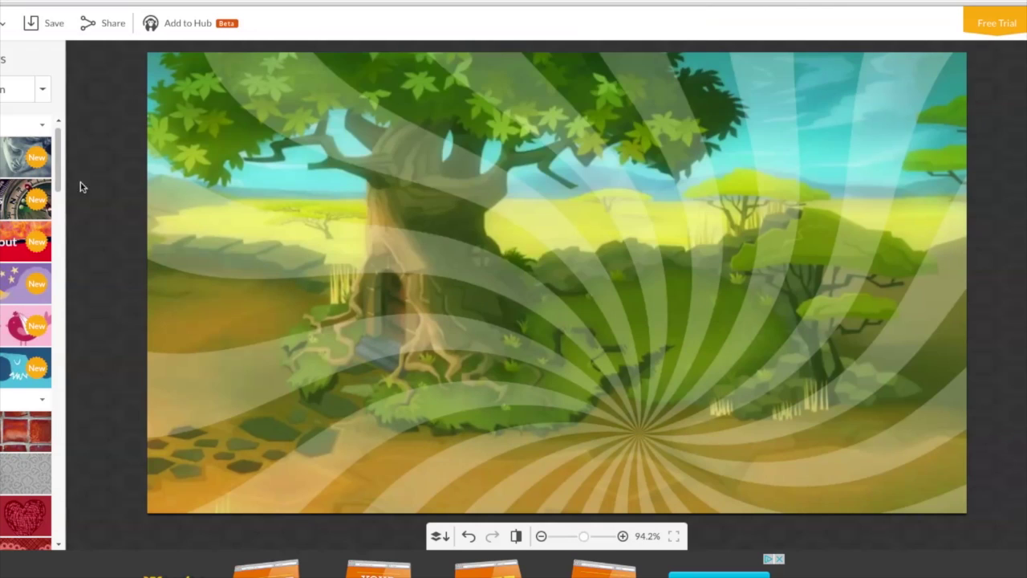
- Add the "HOW I" lettering and make my.png from the Desktop as custom overlays
{"action": "left_click", "coordinate": [18, 89]}
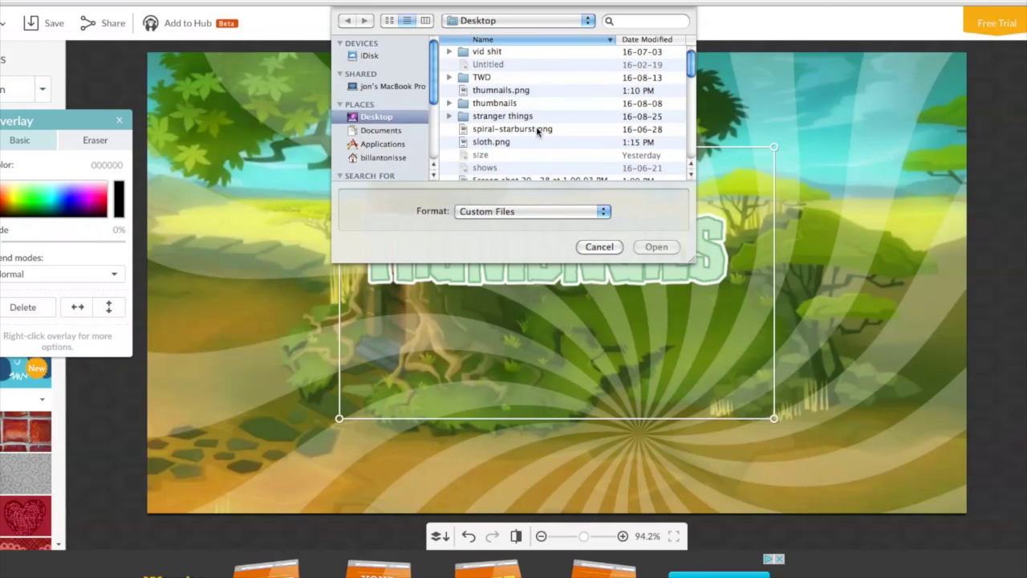
{"action": "left_click", "coordinate": [537, 131]}
{"action": "scroll", "coordinate": [539, 136], "scroll_direction": "down", "scroll_amount": 10}
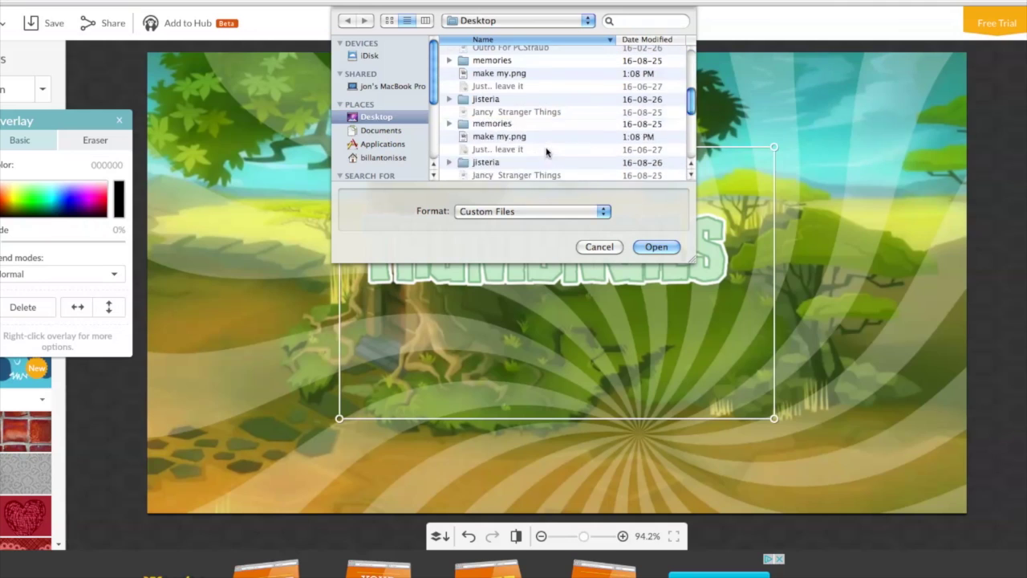
{"action": "double_click", "coordinate": [543, 150]}
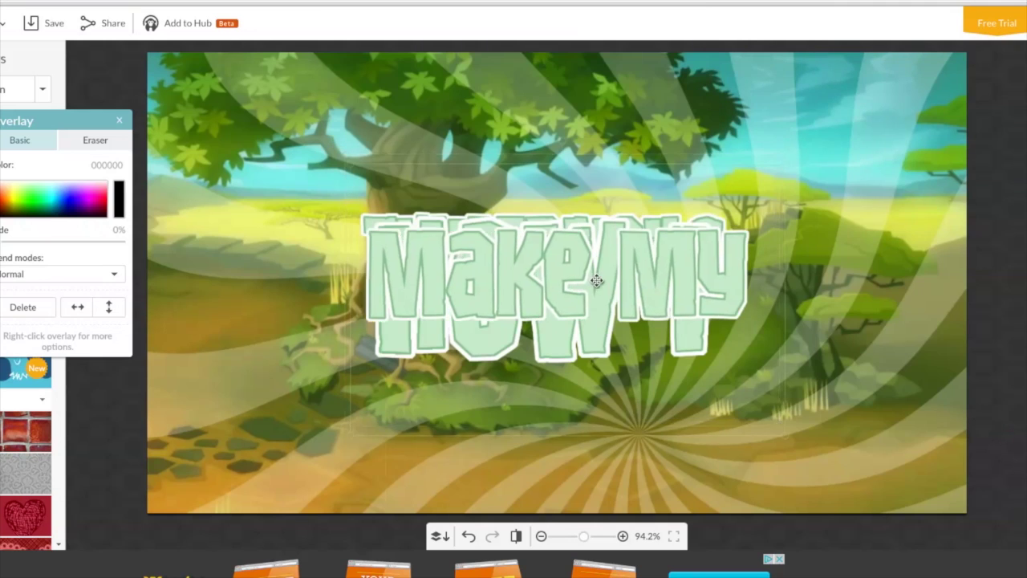
- Move "Make My" down out of the way, then tilt "HOW I" counter-clockwise and place it in the canvas's upper-left area
{"action": "left_click", "coordinate": [535, 274]}
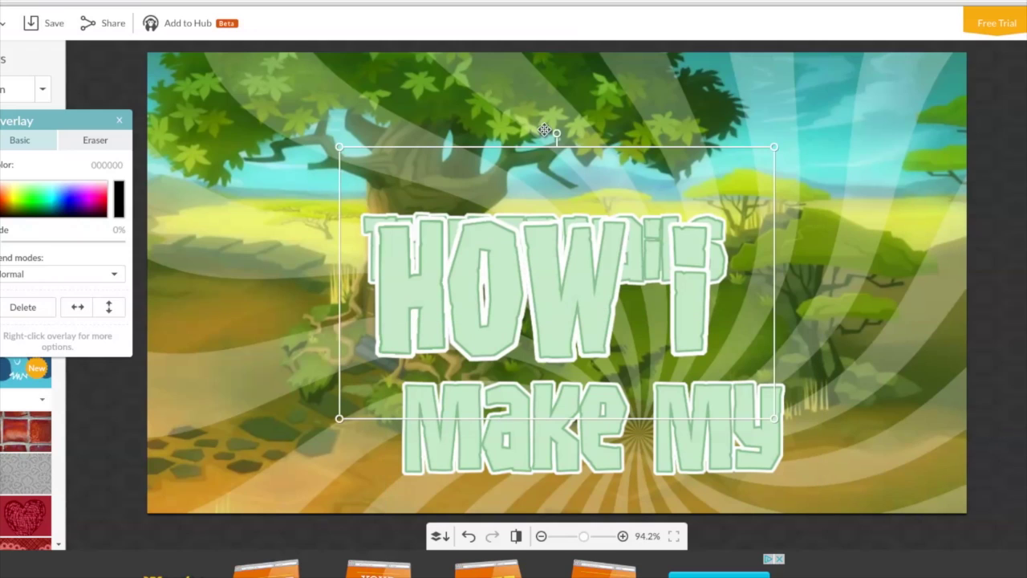
{"action": "left_click_drag", "start_coordinate": [555, 132], "coordinate": [730, 168]}
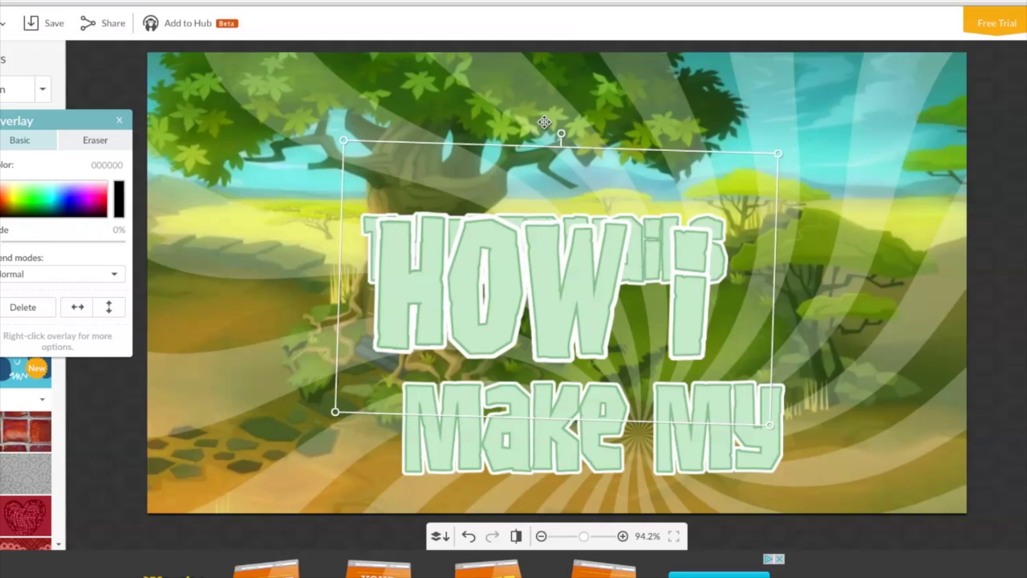
{"action": "left_click_drag", "start_coordinate": [560, 138], "coordinate": [523, 138]}
{"action": "left_click_drag", "start_coordinate": [546, 281], "coordinate": [369, 153]}
- Enlarge the "THUMBNAILS" lettering and place it across the lower part of the canvas
{"action": "left_click", "coordinate": [683, 257]}
{"action": "left_click_drag", "start_coordinate": [779, 154], "coordinate": [966, 57]}
{"action": "left_click_drag", "start_coordinate": [798, 174], "coordinate": [645, 424]}
- Place "Make My" between the other two lettering lines, enlarge it and tilt it counter-clockwise
{"action": "left_click", "coordinate": [711, 436]}
{"action": "left_click_drag", "start_coordinate": [710, 436], "coordinate": [592, 300]}
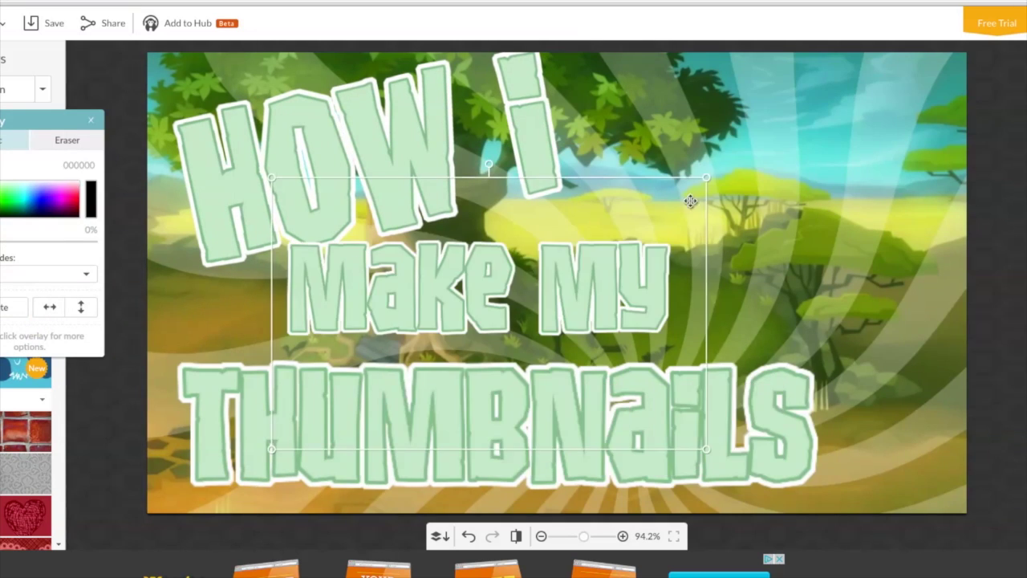
{"action": "left_click_drag", "start_coordinate": [708, 180], "coordinate": [775, 135]}
{"action": "left_click_drag", "start_coordinate": [530, 124], "coordinate": [504, 126]}
{"action": "left_click_drag", "start_coordinate": [561, 264], "coordinate": [497, 285]}
- Tilt "THUMBNAILS" very slightly counter-clockwise and shift it to sit just beneath "Make My"
{"action": "left_click", "coordinate": [770, 392]}
{"action": "left_click_drag", "start_coordinate": [516, 229], "coordinate": [511, 229]}
{"action": "left_click_drag", "start_coordinate": [590, 298], "coordinate": [573, 326]}
{"action": "left_click_drag", "start_coordinate": [505, 368], "coordinate": [507, 347]}
- Add the Desktop picture sloth.png to the canvas as a custom overlay
{"action": "left_click", "coordinate": [21, 89]}
{"action": "left_click", "coordinate": [529, 141]}
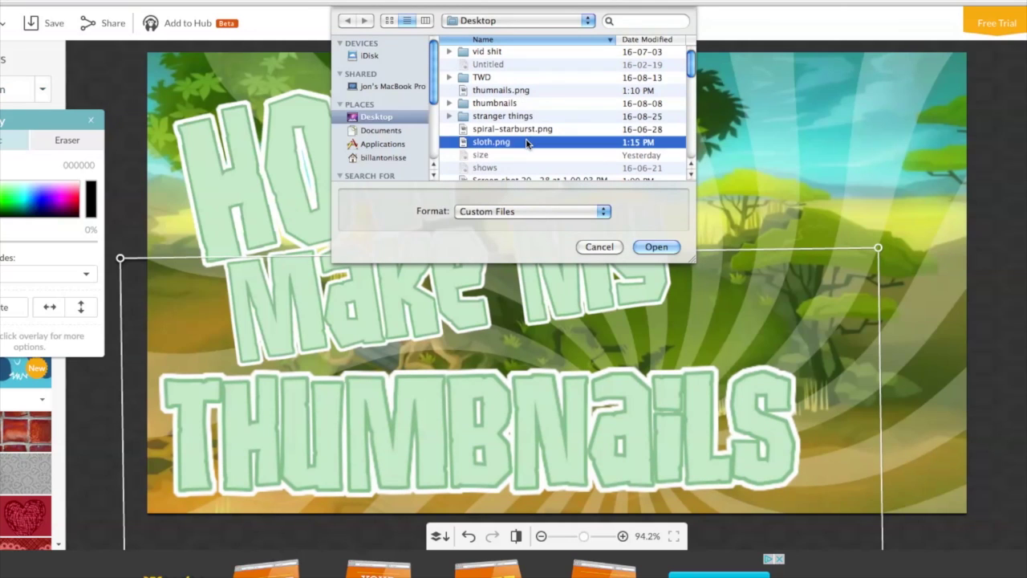
{"action": "double_click", "coordinate": [516, 143]}
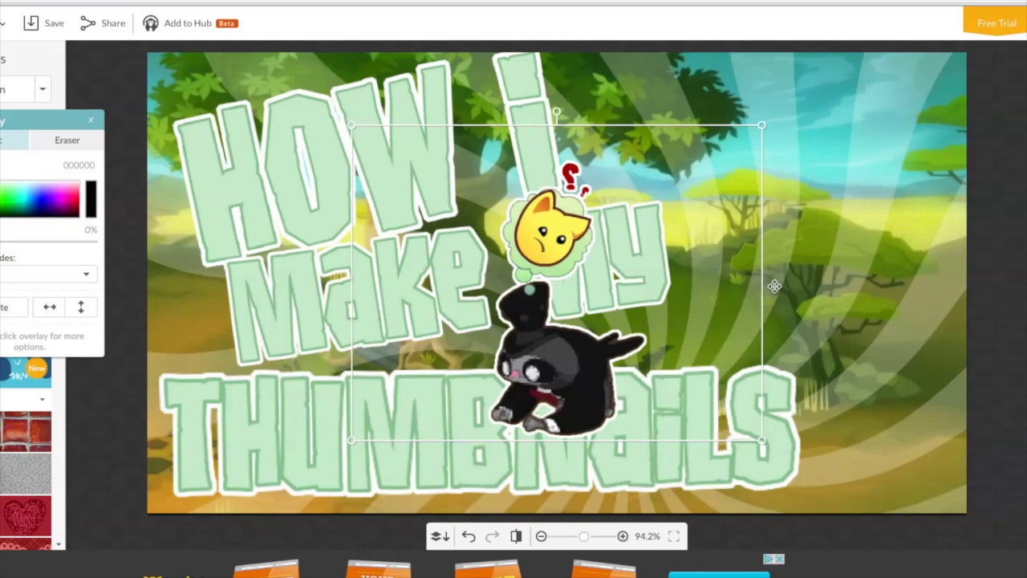
- Enlarge the sloth overlay and fit it along the canvas's right side, beside the lettering
{"action": "left_click_drag", "start_coordinate": [685, 309], "coordinate": [827, 241]}
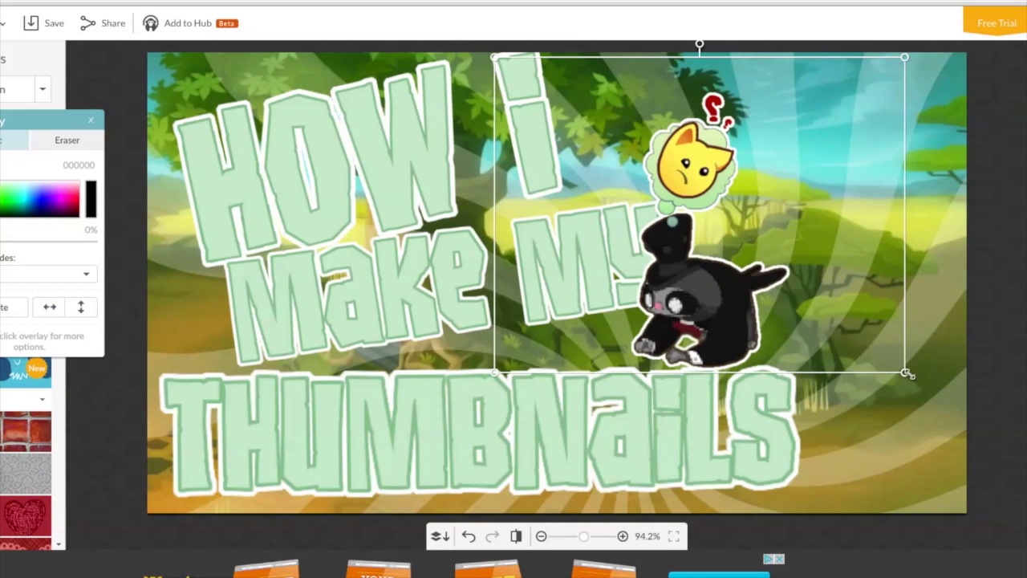
{"action": "left_click_drag", "start_coordinate": [904, 371], "coordinate": [1026, 546]}
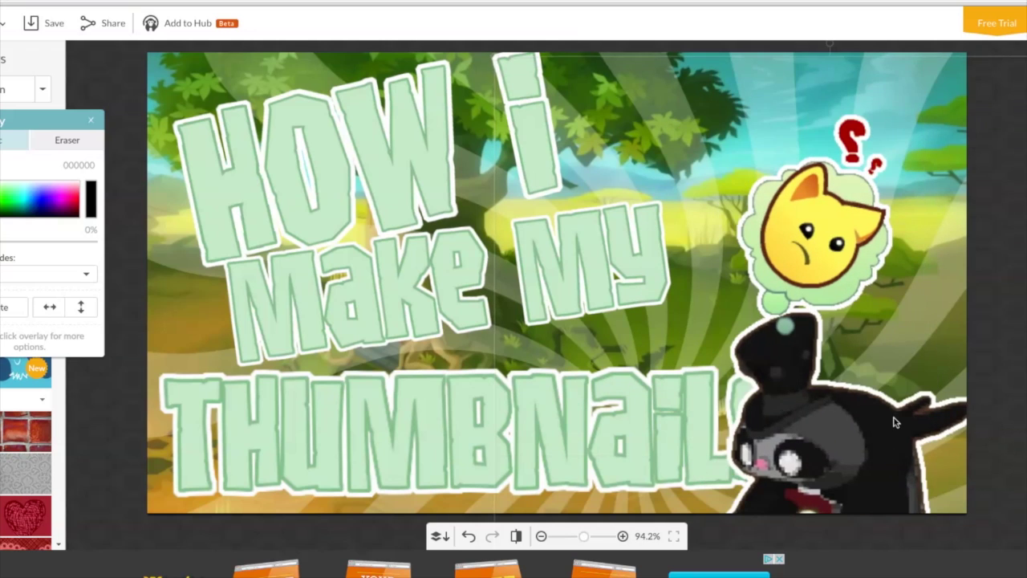
{"action": "left_click_drag", "start_coordinate": [894, 422], "coordinate": [872, 332]}
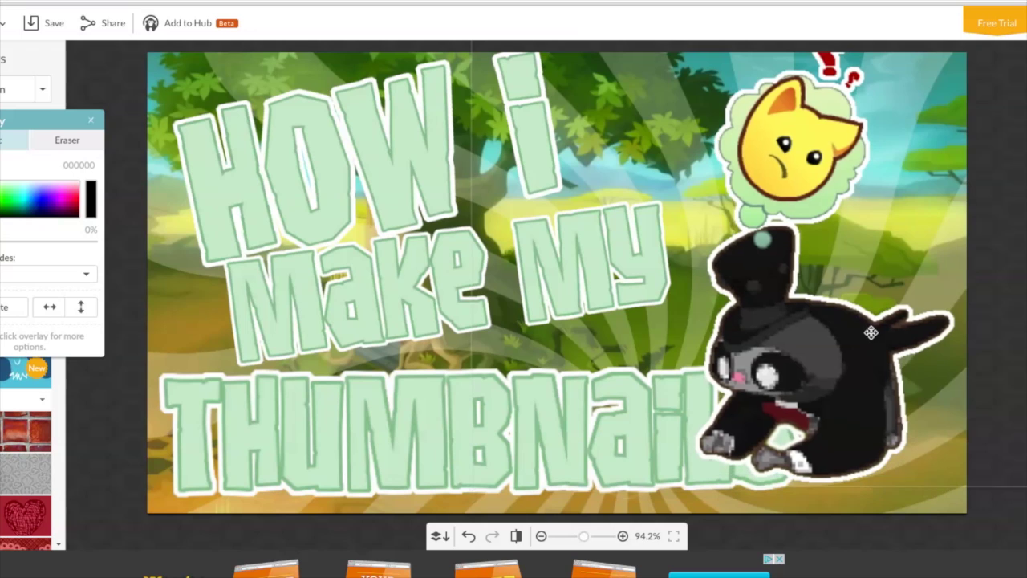
{"action": "left_click_drag", "start_coordinate": [471, 488], "coordinate": [527, 456]}
- Bring the "THUMBNAILS" lettering in front of the sloth and shift it slightly to the right
{"action": "right_click", "coordinate": [466, 455]}
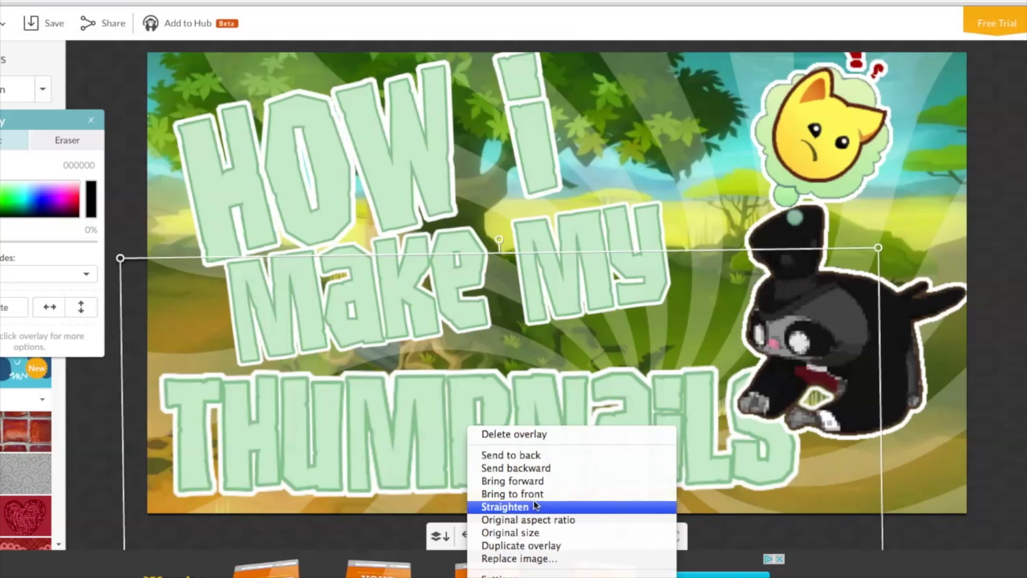
{"action": "left_click", "coordinate": [530, 491]}
{"action": "left_click_drag", "start_coordinate": [552, 447], "coordinate": [588, 454]}
- Shift "Make My" and "HOW I" slightly right and down to even out the spacing between the lettering lines
{"action": "left_click_drag", "start_coordinate": [578, 250], "coordinate": [599, 258]}
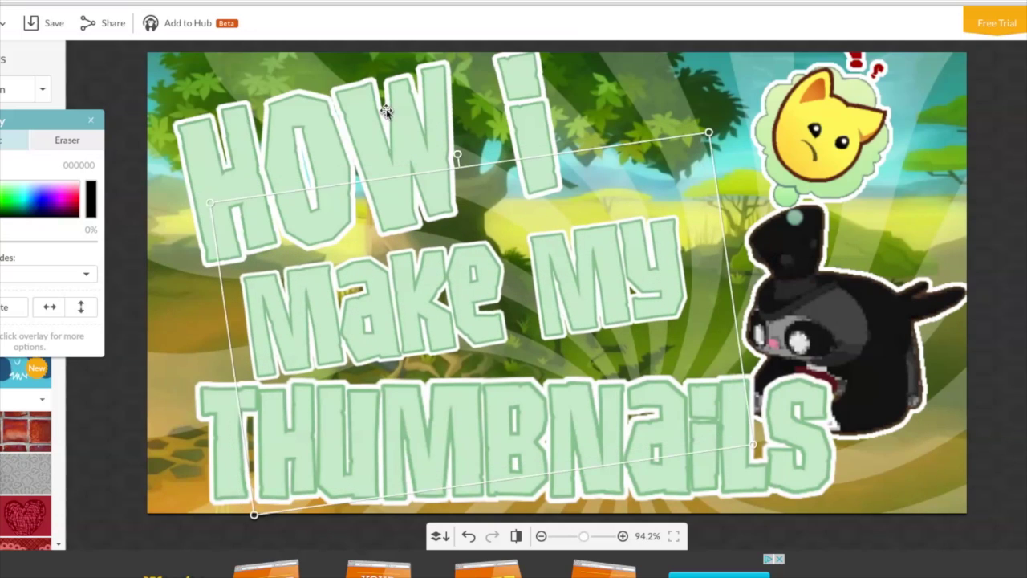
{"action": "left_click", "coordinate": [577, 228]}
{"action": "left_click_drag", "start_coordinate": [648, 251], "coordinate": [666, 269]}
{"action": "left_click_drag", "start_coordinate": [530, 201], "coordinate": [534, 207]}
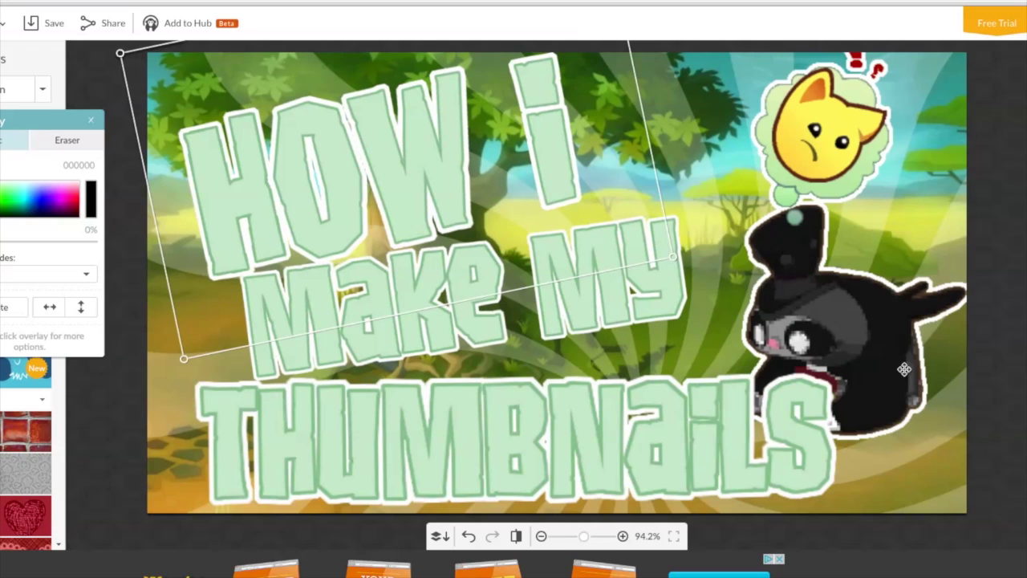
- Move the sloth slightly up and left, closer to the lettering
{"action": "left_click_drag", "start_coordinate": [904, 369], "coordinate": [895, 353]}
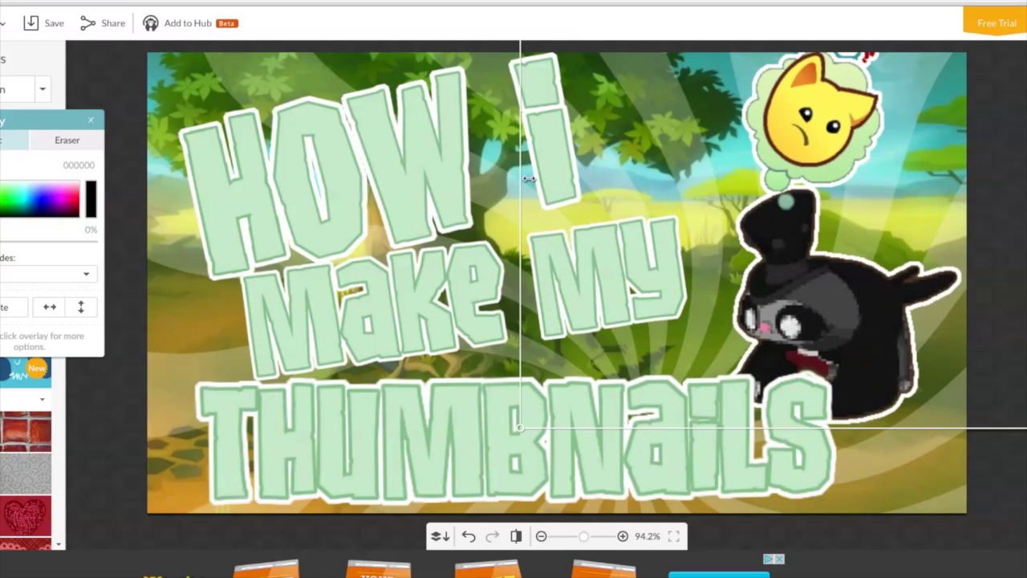
{"action": "left_click_drag", "start_coordinate": [743, 249], "coordinate": [713, 248]}
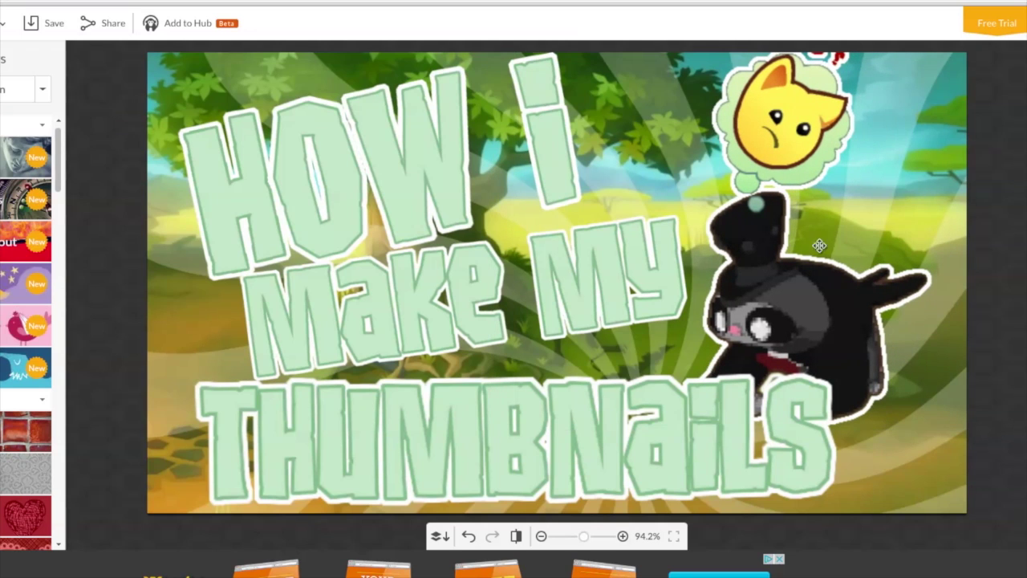
- Add the first Sparkle Stars overlay and enlarge it across the upper-right area of the canvas
{"action": "scroll", "coordinate": [30, 291], "scroll_direction": "down", "scroll_amount": 8}
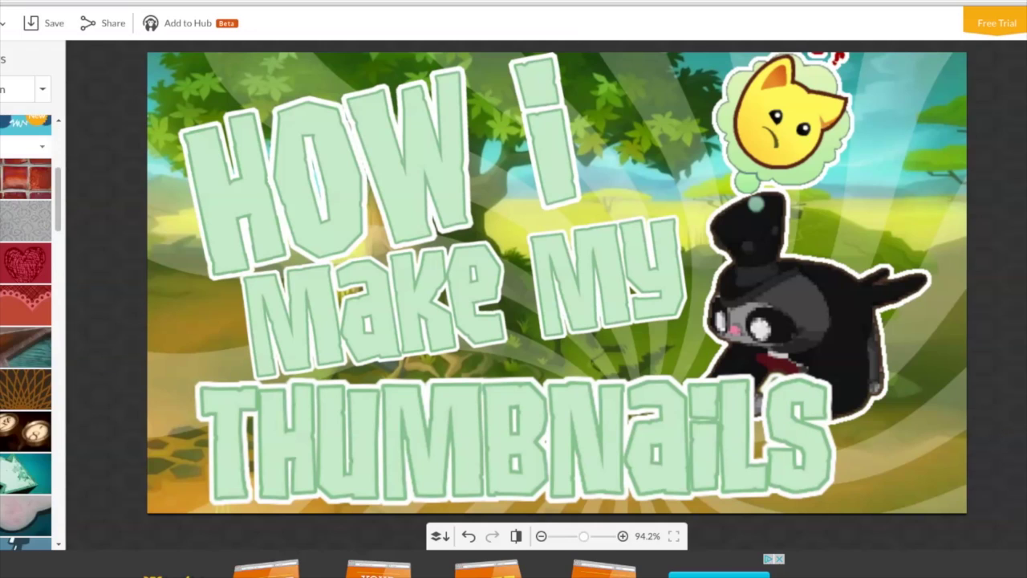
{"action": "left_click", "coordinate": [26, 411]}
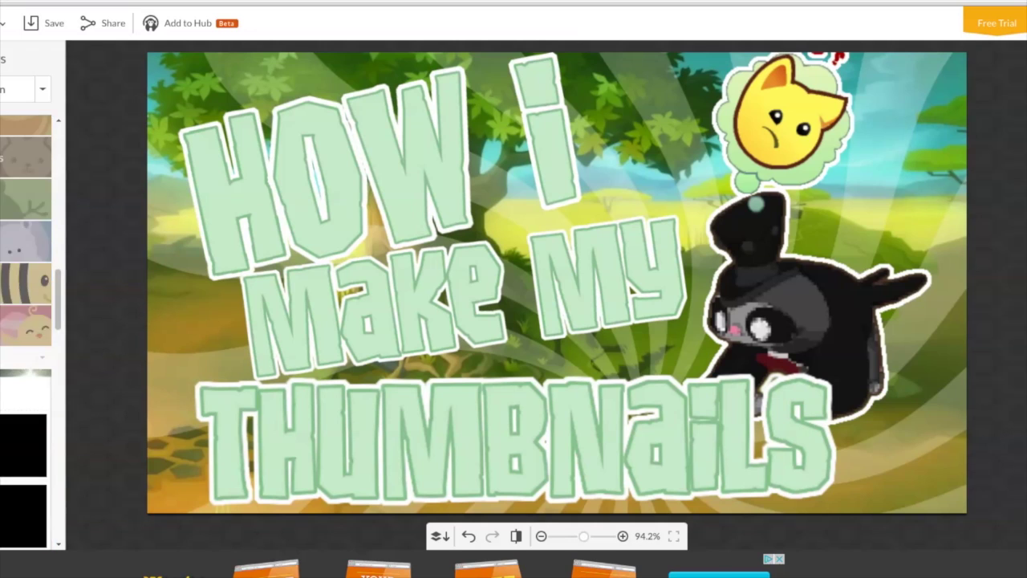
{"action": "scroll", "coordinate": [24, 421], "scroll_direction": "down", "scroll_amount": 3}
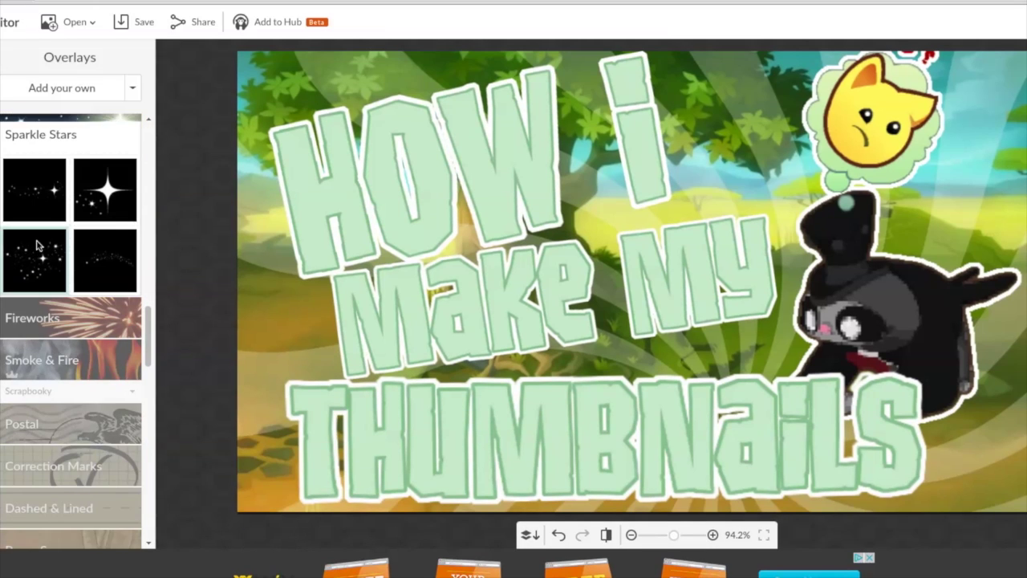
{"action": "scroll", "coordinate": [36, 245], "scroll_direction": "up", "scroll_amount": 3}
{"action": "left_click", "coordinate": [37, 340]}
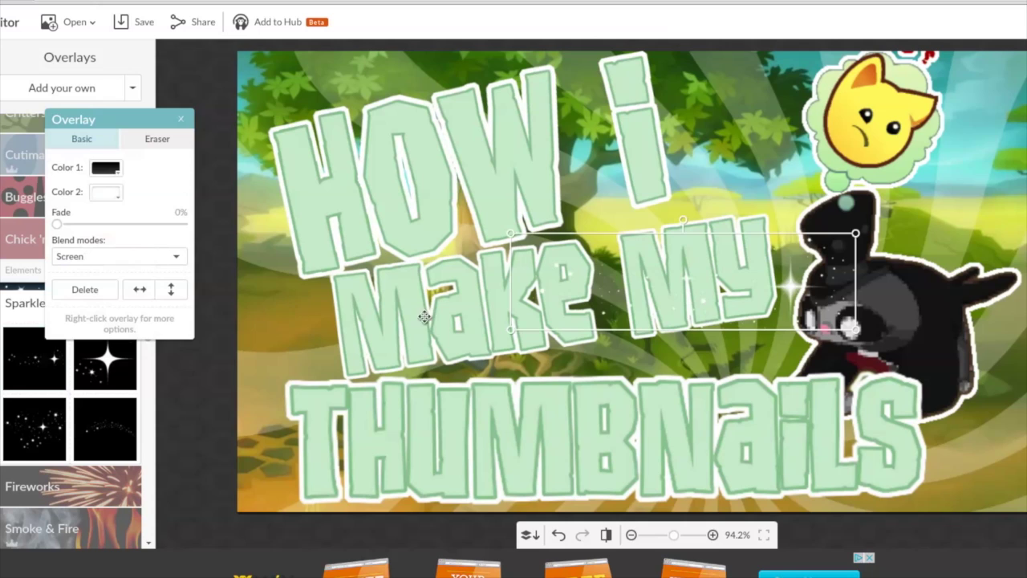
{"action": "left_click_drag", "start_coordinate": [792, 95], "coordinate": [974, 102]}
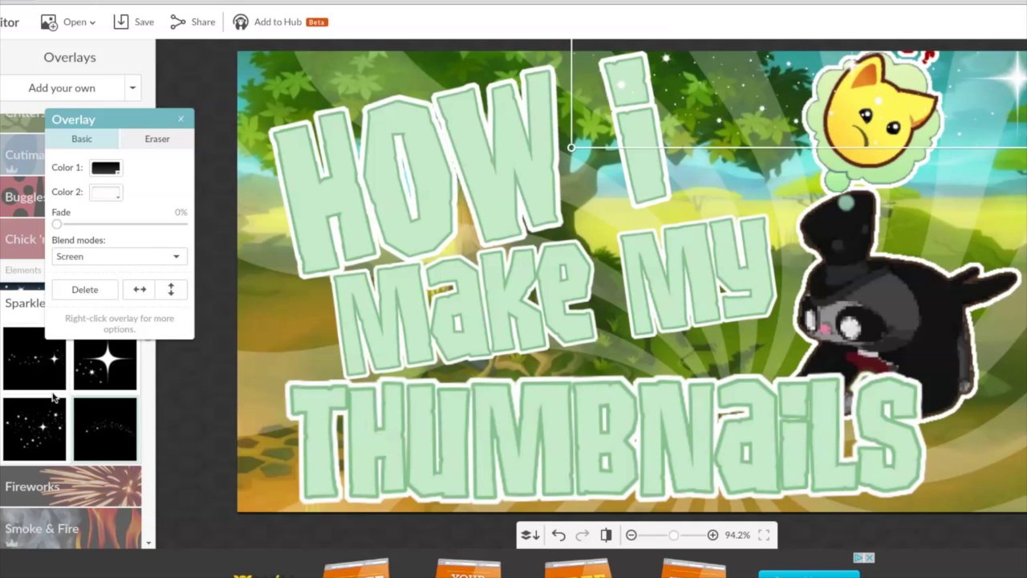
- Add another Sparkle Stars overlay with the trailing stars, enlarge it and place it along the canvas's upper edge over "HOW I"
{"action": "left_click", "coordinate": [36, 370]}
{"action": "left_click_drag", "start_coordinate": [762, 253], "coordinate": [476, 44]}
{"action": "left_click_drag", "start_coordinate": [564, 104], "coordinate": [686, 142]}
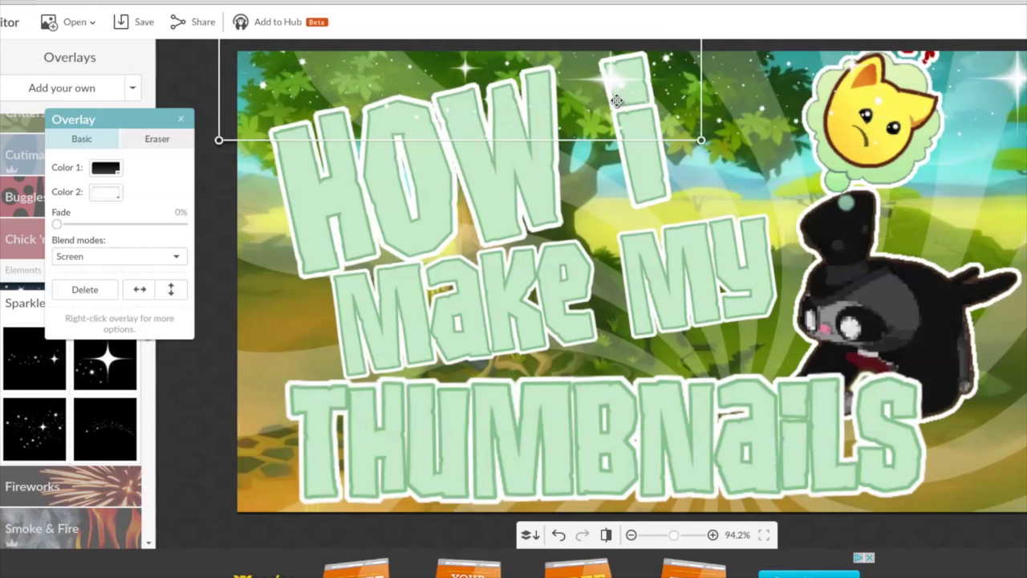
- Add more large Sparkle Stars overlays and spread them along the lower edge and the left side of the canvas
{"action": "left_click", "coordinate": [53, 372]}
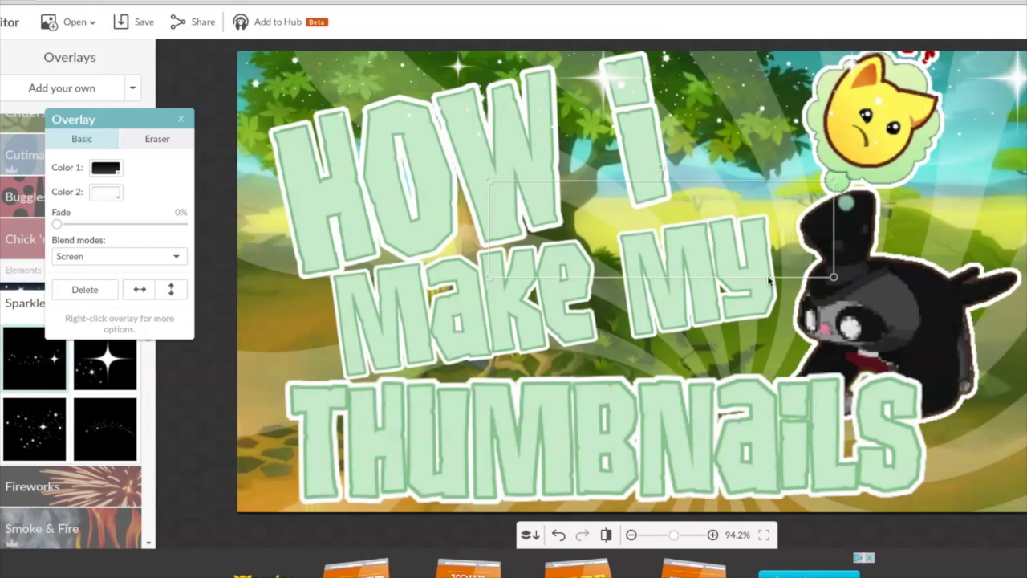
{"action": "left_click_drag", "start_coordinate": [826, 278], "coordinate": [1026, 348]}
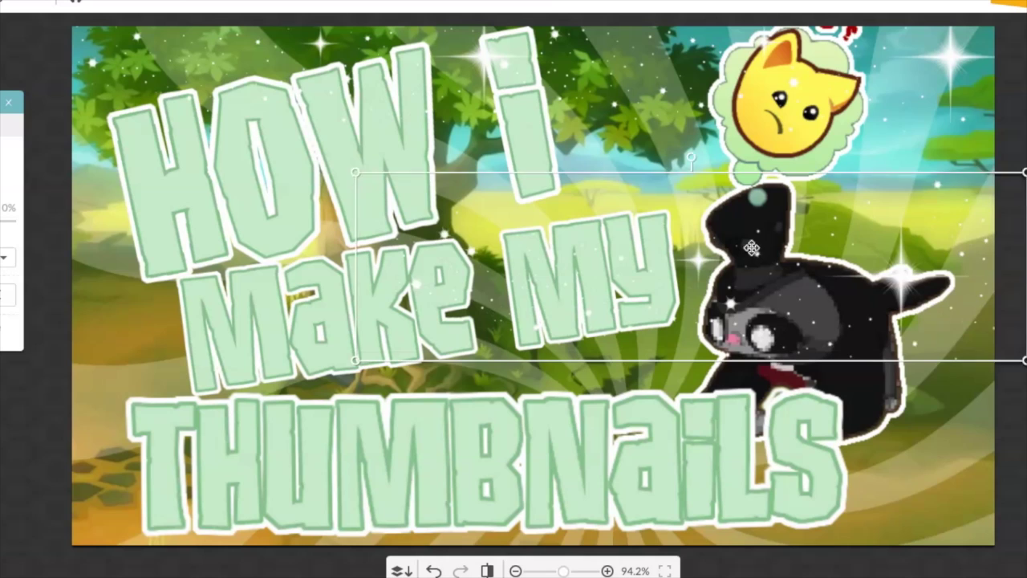
{"action": "left_click_drag", "start_coordinate": [865, 286], "coordinate": [622, 316]}
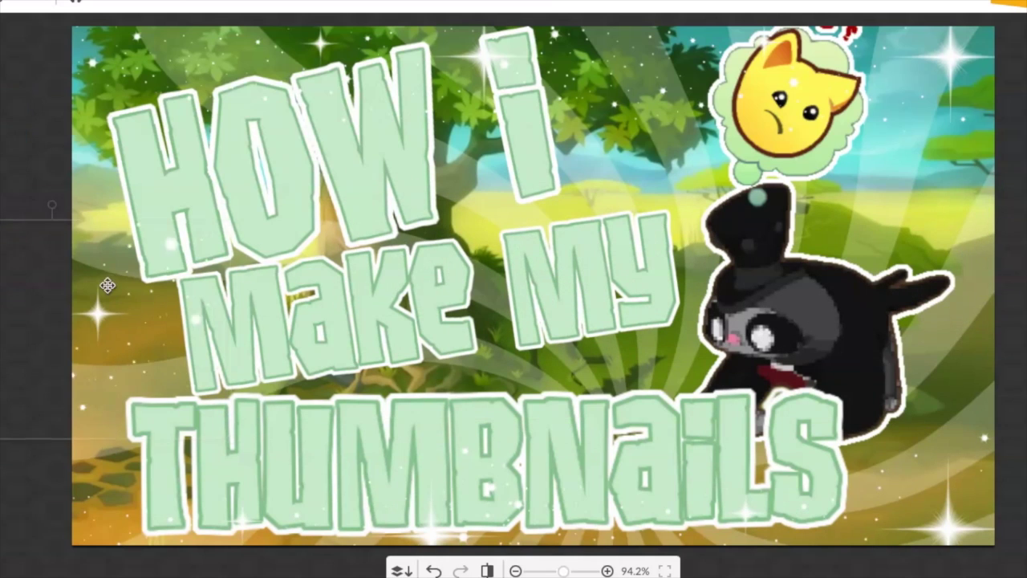
{"action": "left_click", "coordinate": [506, 324]}
{"action": "left_click_drag", "start_coordinate": [535, 244], "coordinate": [642, 180]}
{"action": "left_click_drag", "start_coordinate": [522, 252], "coordinate": [571, 190]}
- Scatter smaller clustered Sparkle Stars overlays around the sloth and in the gaps above and below "My"
{"action": "left_click", "coordinate": [34, 392]}
{"action": "left_click_drag", "start_coordinate": [609, 269], "coordinate": [648, 207]}
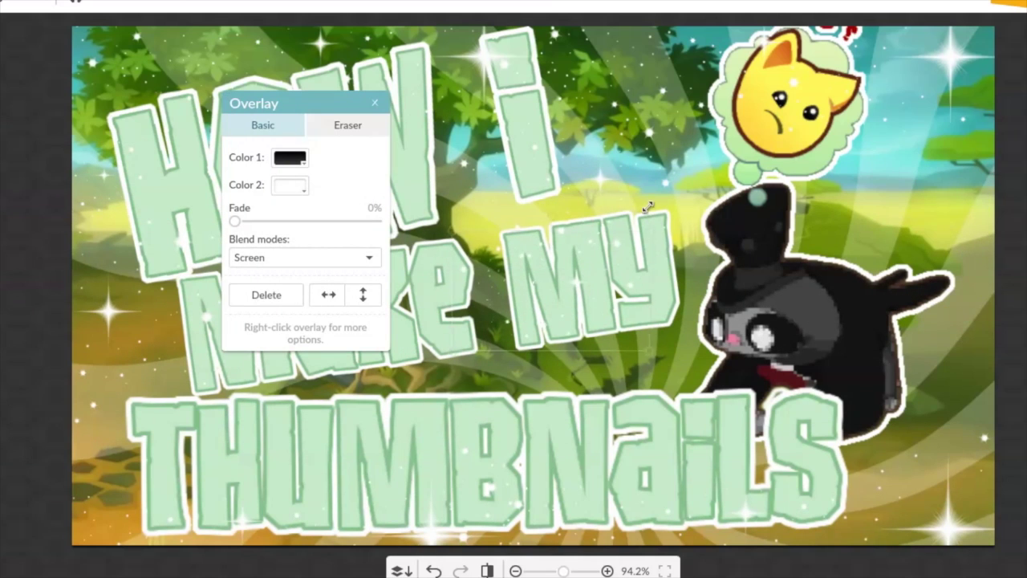
{"action": "left_click_drag", "start_coordinate": [560, 320], "coordinate": [854, 241]}
{"action": "left_click_drag", "start_coordinate": [513, 345], "coordinate": [1026, 377]}
{"action": "left_click_drag", "start_coordinate": [973, 353], "coordinate": [674, 259]}
{"action": "left_click_drag", "start_coordinate": [593, 333], "coordinate": [565, 356]}
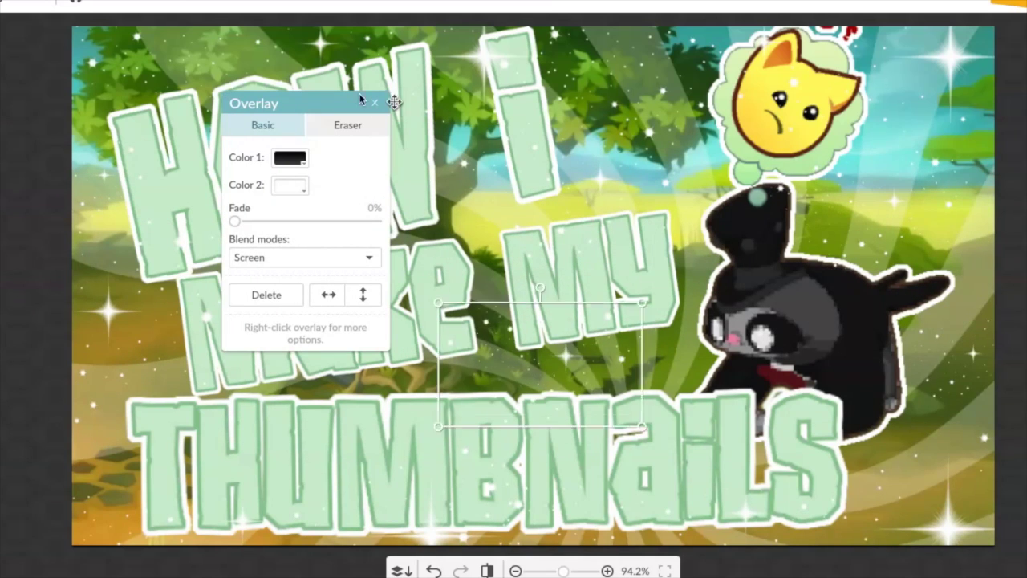
{"action": "left_click", "coordinate": [375, 102]}
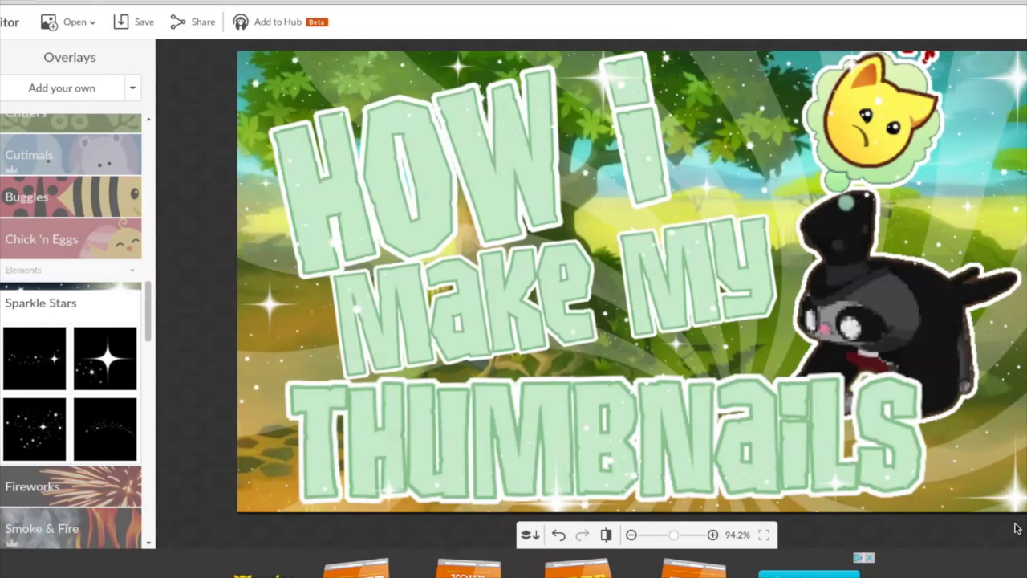